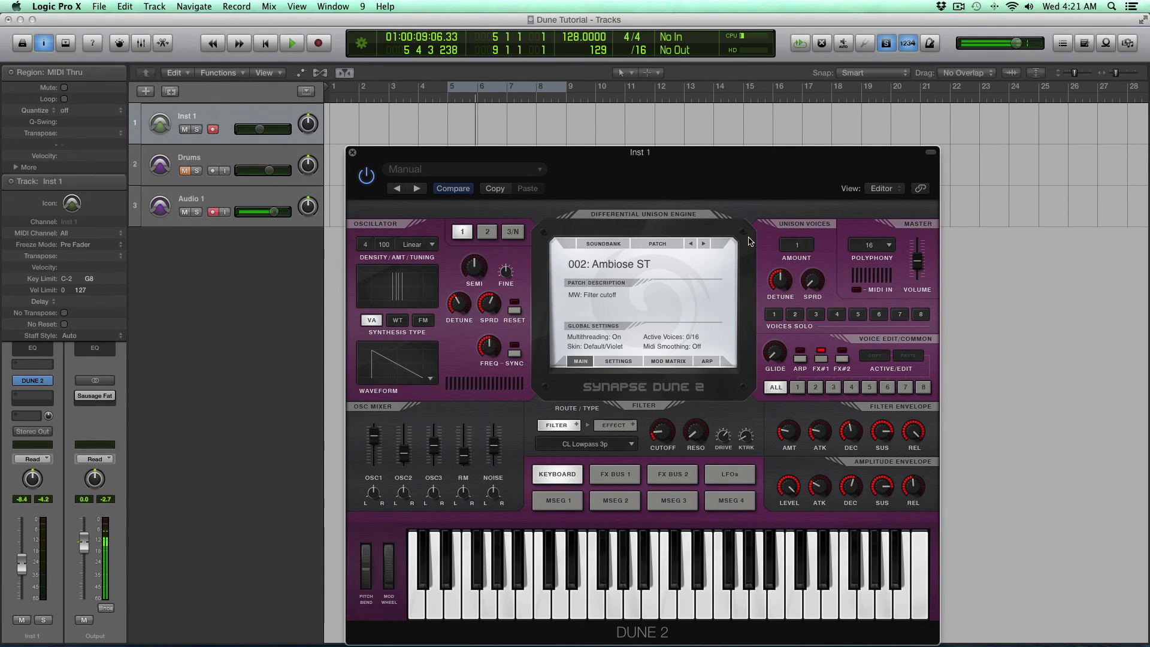
Open the arpeggiator page and switch its type to Midi and back to Step Sequencer.
{"action": "left_click", "coordinate": [708, 362]}
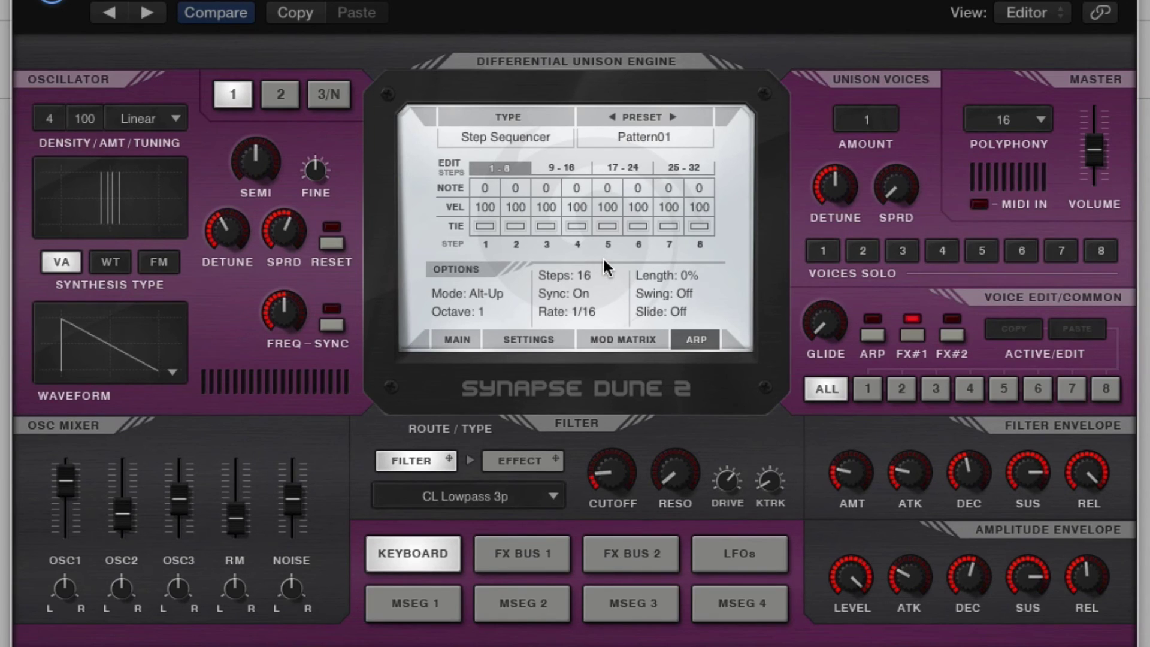
{"action": "left_click", "coordinate": [505, 135]}
{"action": "left_click", "coordinate": [505, 138]}
{"action": "left_click", "coordinate": [505, 138]}
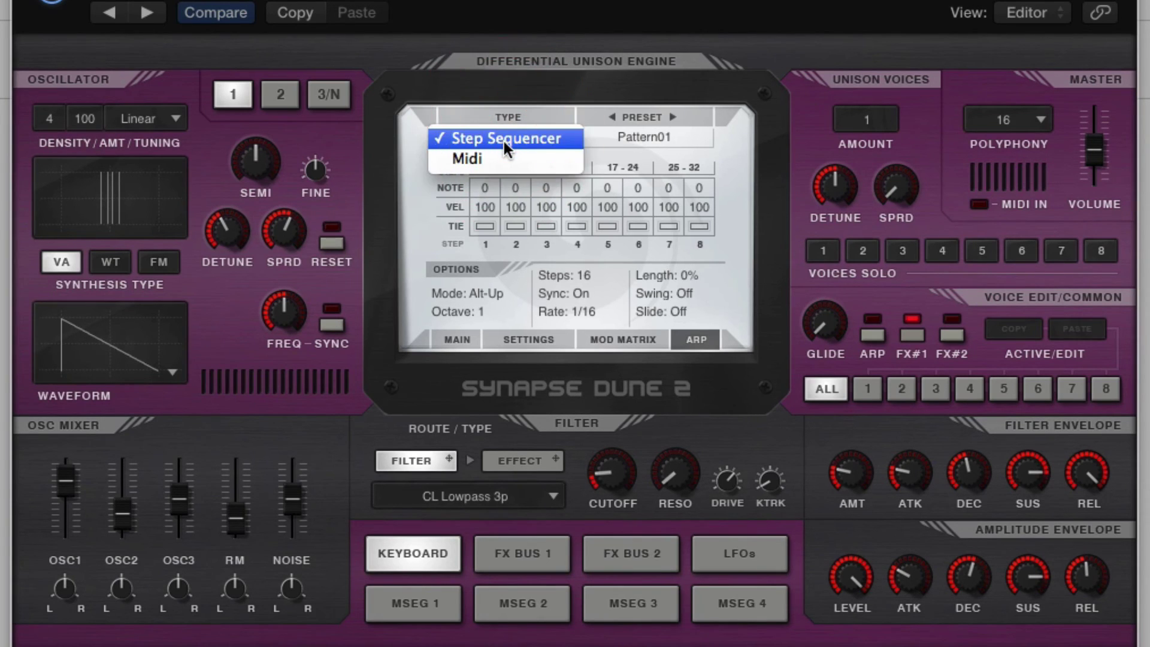
{"action": "left_click", "coordinate": [505, 159]}
{"action": "left_click", "coordinate": [512, 133]}
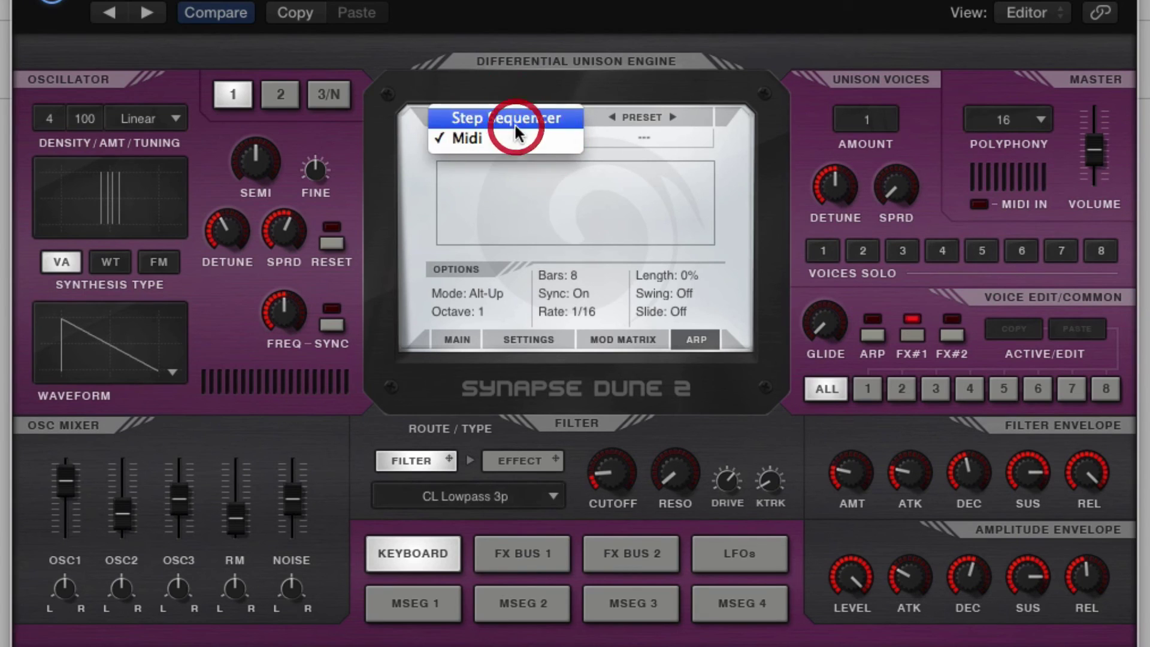
{"action": "left_click", "coordinate": [514, 118]}
Load the Junebug EDM SEQ 01 arpeggiator preset and enable the arpeggiator for the patch.
{"action": "left_click", "coordinate": [645, 138]}
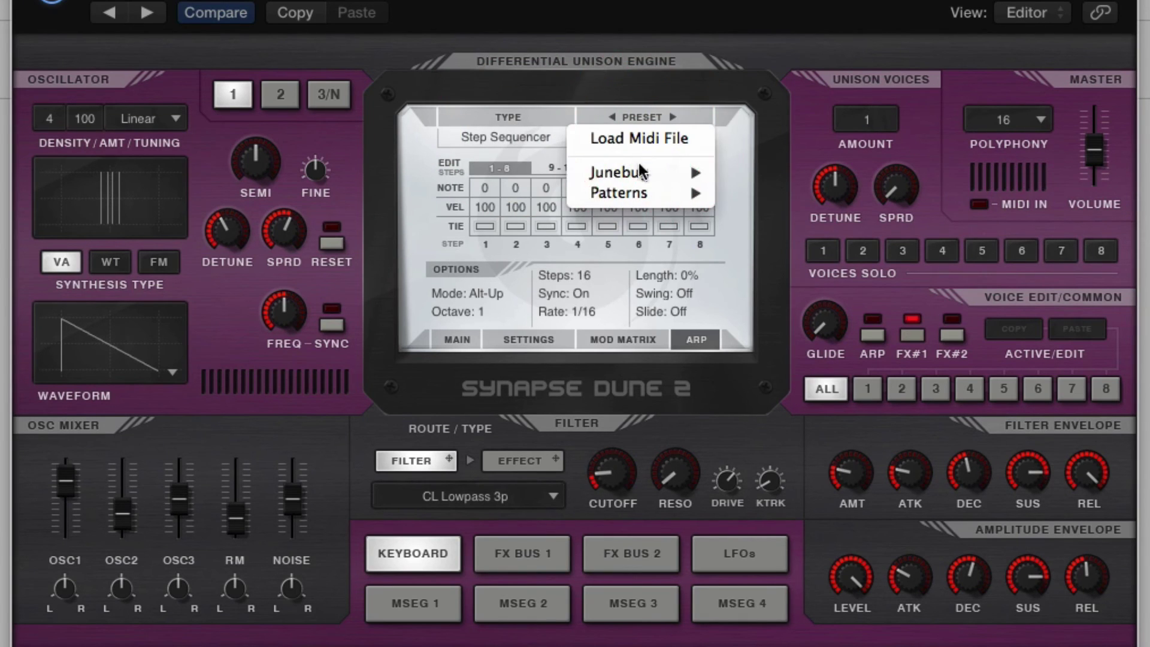
{"action": "mouse_move", "coordinate": [643, 173]}
{"action": "left_click", "coordinate": [743, 172]}
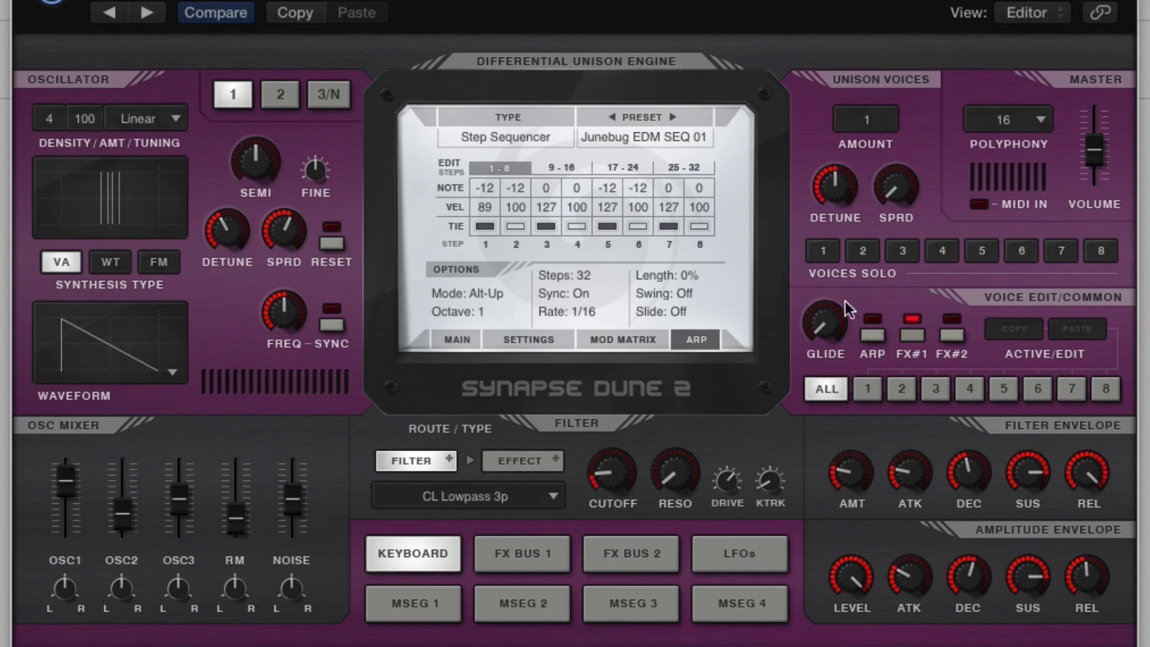
{"action": "left_click", "coordinate": [871, 337]}
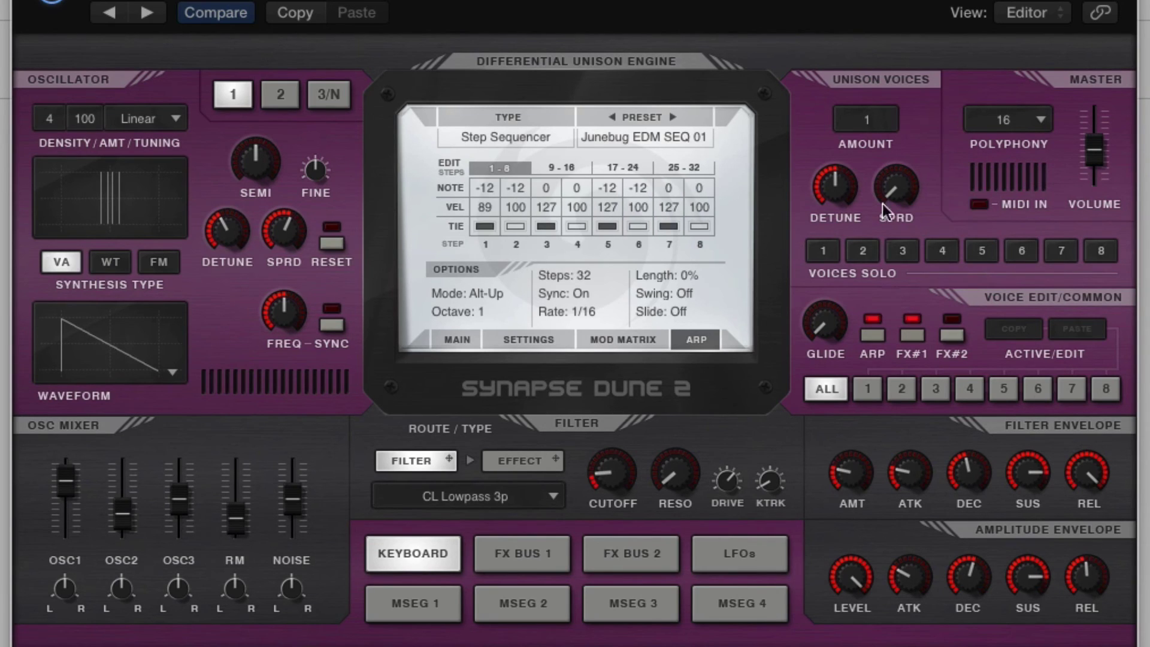
Advance to the Junebug EDM SEQ 02 preset and set the arpeggiator mode to Dynamic.
{"action": "left_click", "coordinate": [670, 116]}
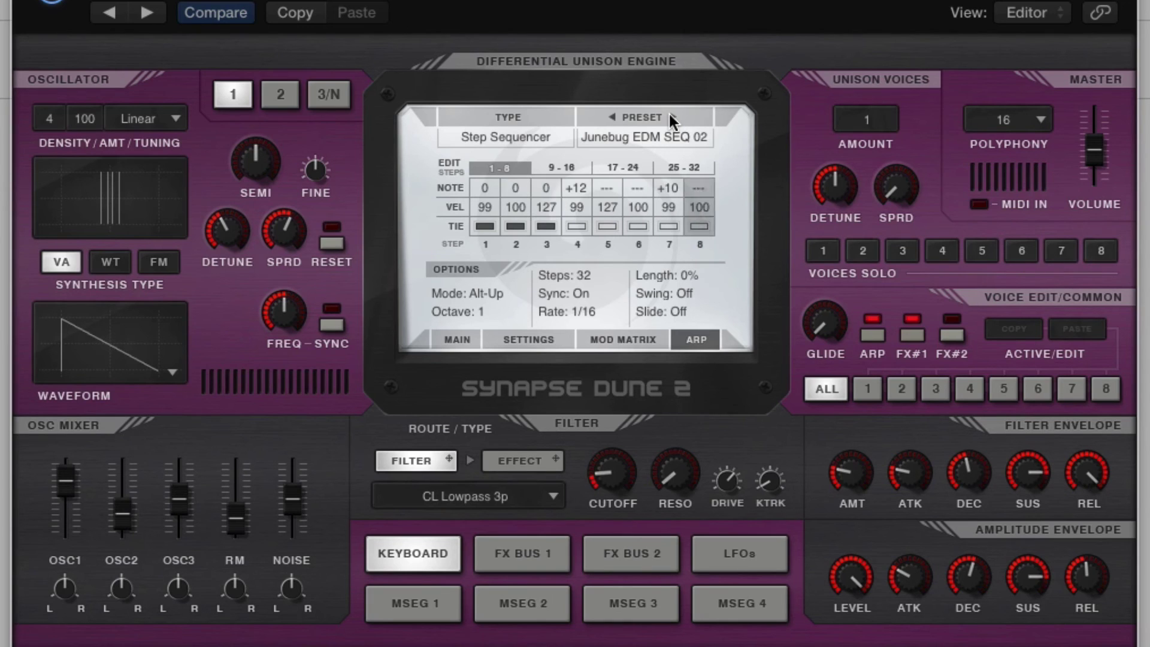
{"action": "left_click", "coordinate": [455, 294]}
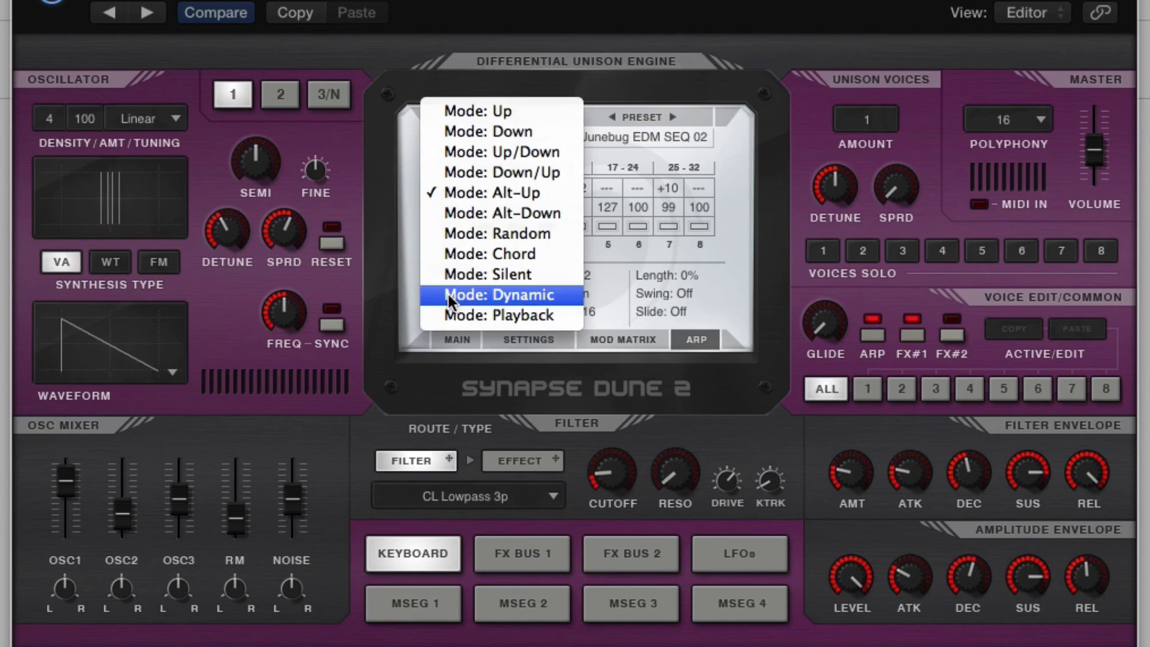
{"action": "left_click", "coordinate": [501, 288]}
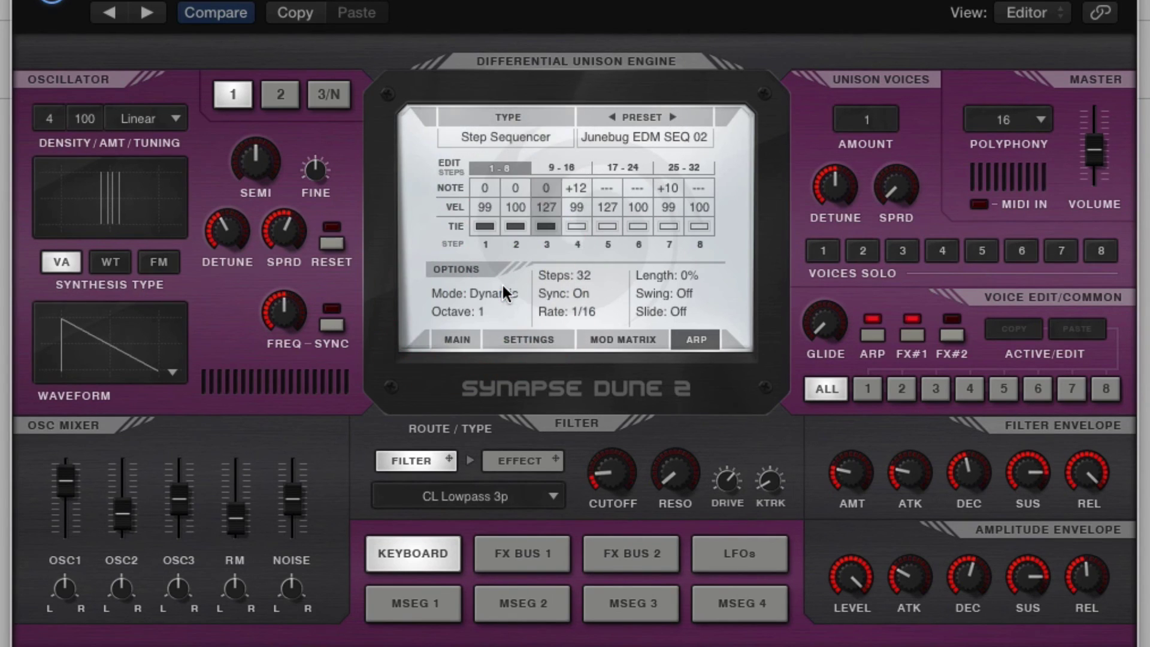
{"action": "left_click", "coordinate": [628, 133]}
{"action": "left_click", "coordinate": [617, 288]}
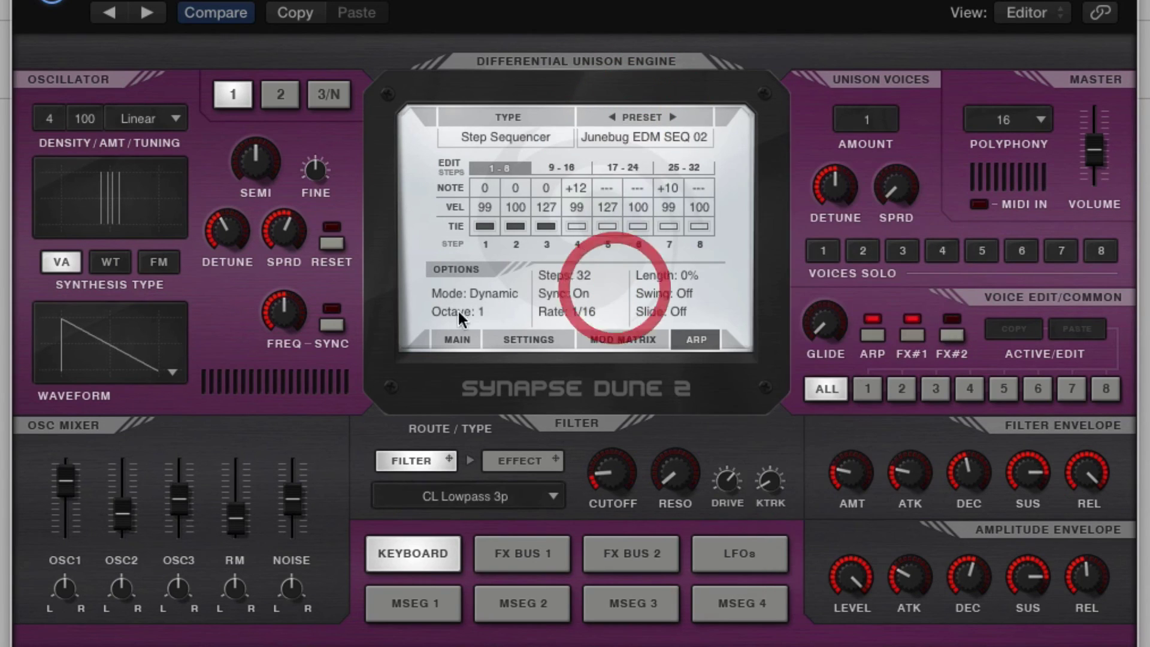
Reload the Ambiose ST patch by switching to the previous patch and back, discarding the arpeggiator edits.
{"action": "left_click", "coordinate": [446, 340]}
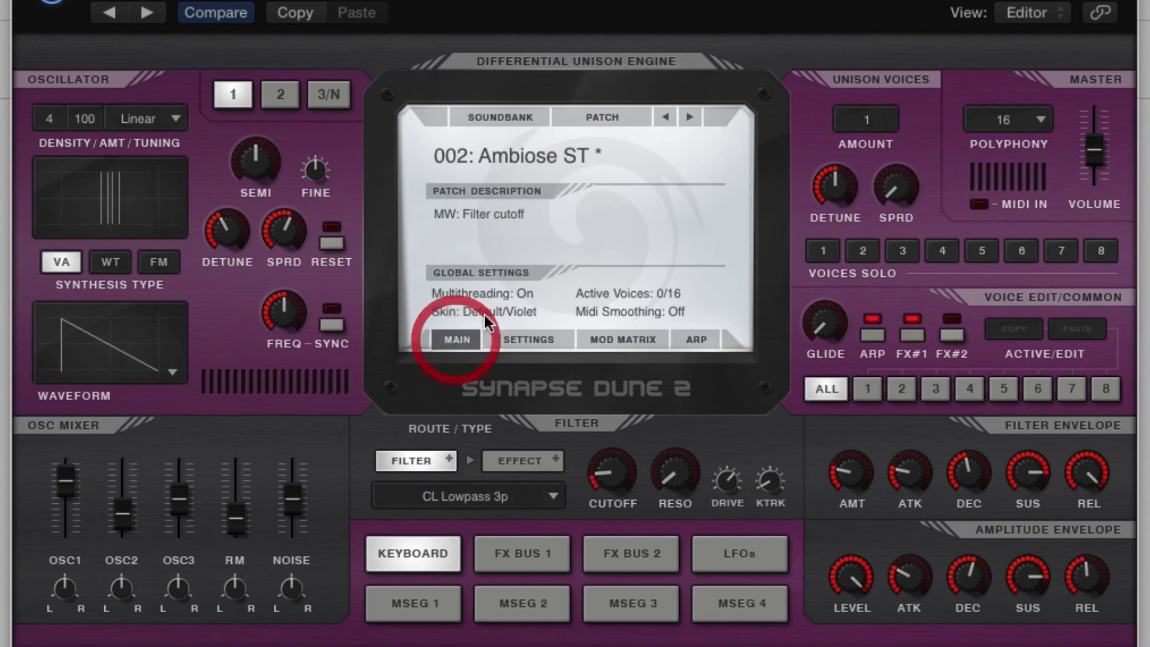
{"action": "left_click", "coordinate": [666, 117]}
{"action": "left_click", "coordinate": [689, 117]}
Examine the arpeggiator's step ranges from 1-8 through 25-32 and return to steps 1-8.
{"action": "left_click", "coordinate": [696, 339]}
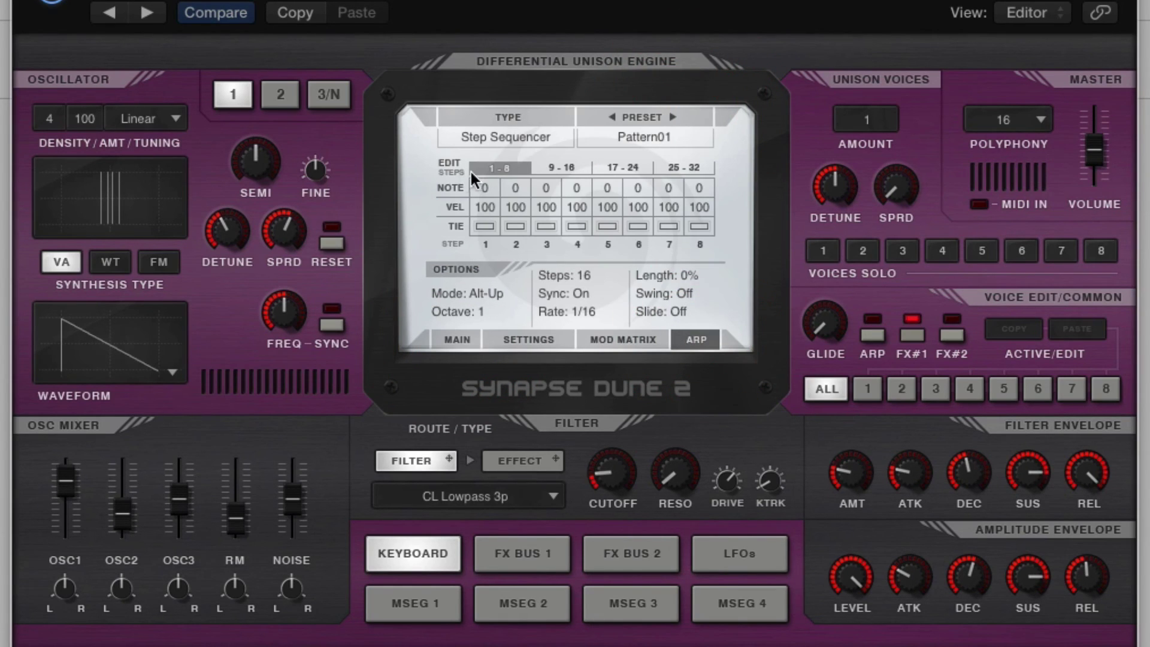
{"action": "left_click", "coordinate": [556, 168]}
{"action": "left_click", "coordinate": [505, 168]}
{"action": "left_click", "coordinate": [562, 161]}
{"action": "left_click", "coordinate": [684, 161]}
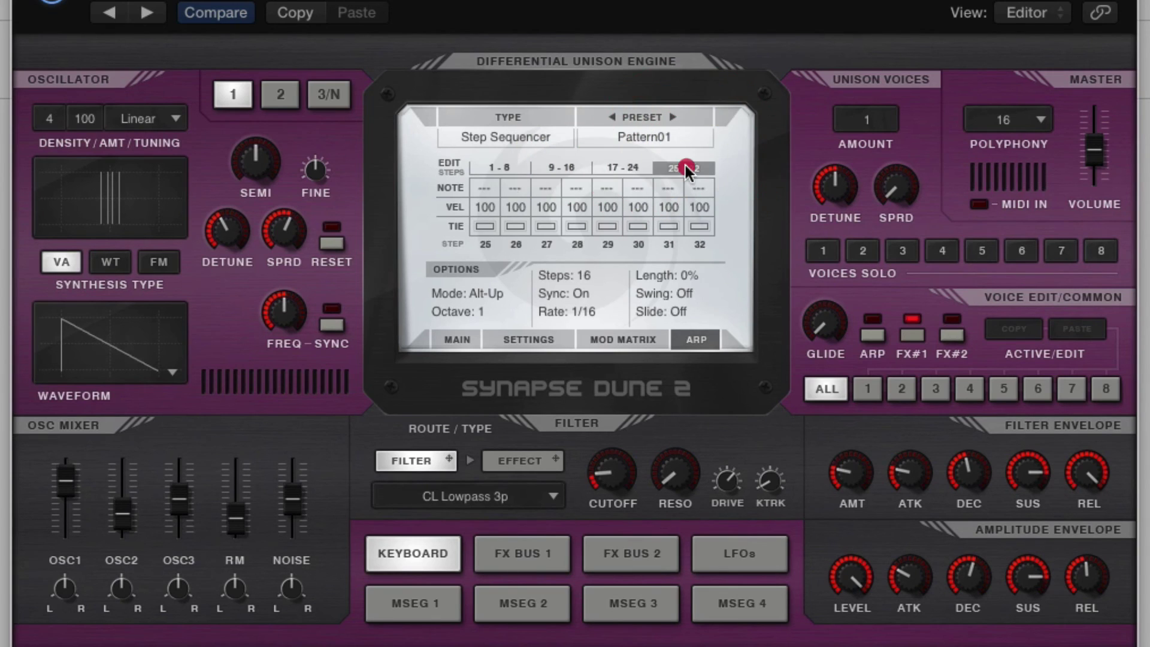
{"action": "left_click", "coordinate": [623, 168]}
{"action": "left_click", "coordinate": [563, 166]}
{"action": "left_click", "coordinate": [488, 167]}
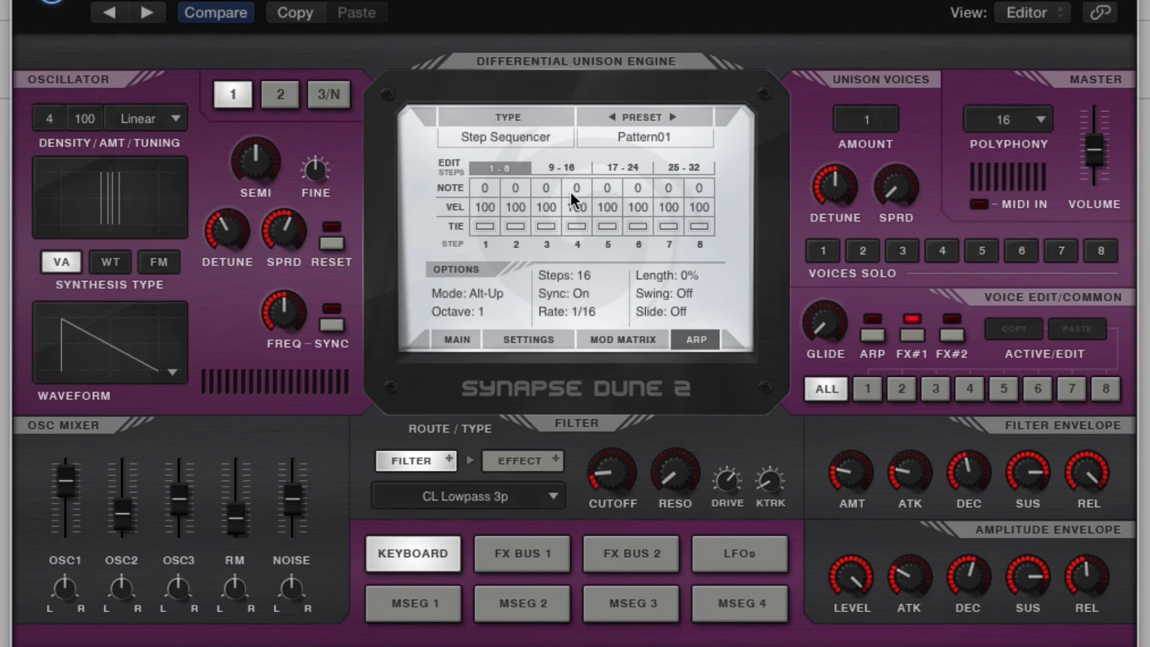
Set the arpeggiator pattern to 4 steps at a 1/8 rate and enable the arpeggiator.
{"action": "left_click", "coordinate": [490, 184]}
{"action": "left_click_drag", "start_coordinate": [586, 325], "coordinate": [587, 359]}
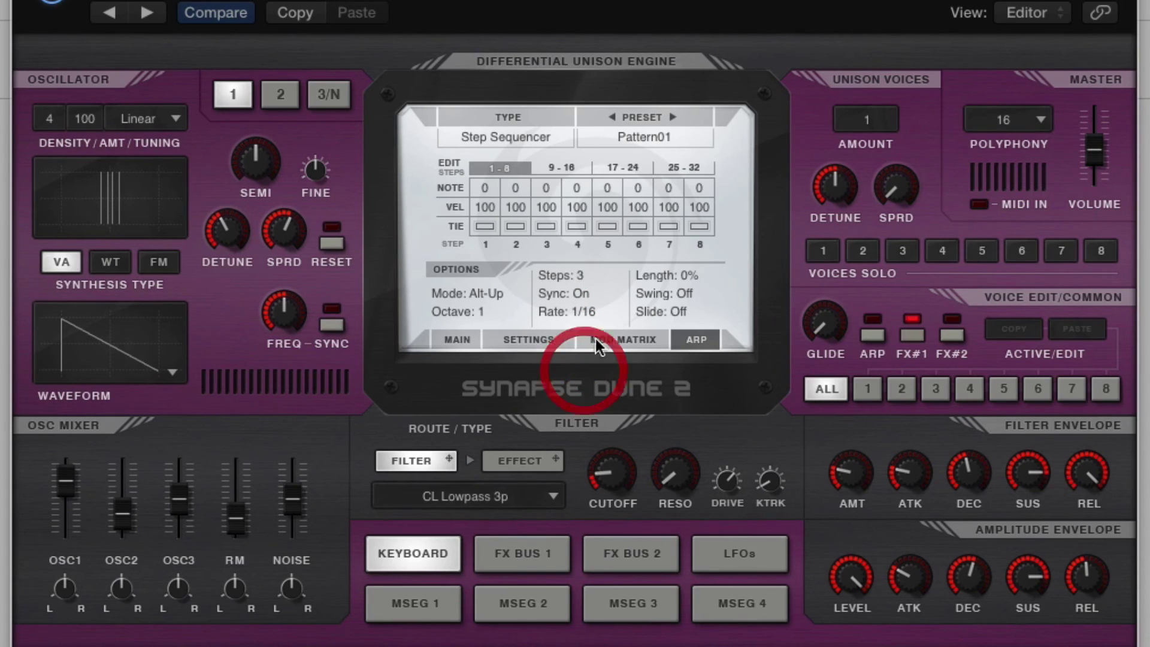
{"action": "left_click_drag", "start_coordinate": [593, 315], "coordinate": [596, 358]}
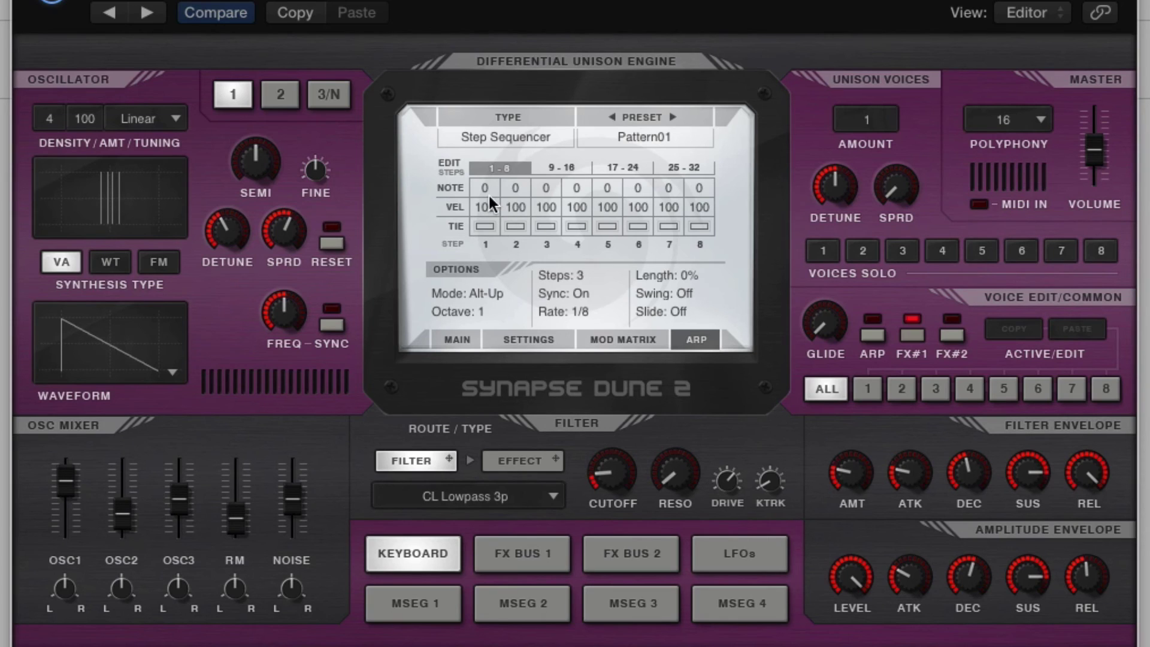
{"action": "left_click", "coordinate": [876, 337]}
{"action": "left_click", "coordinate": [594, 273]}
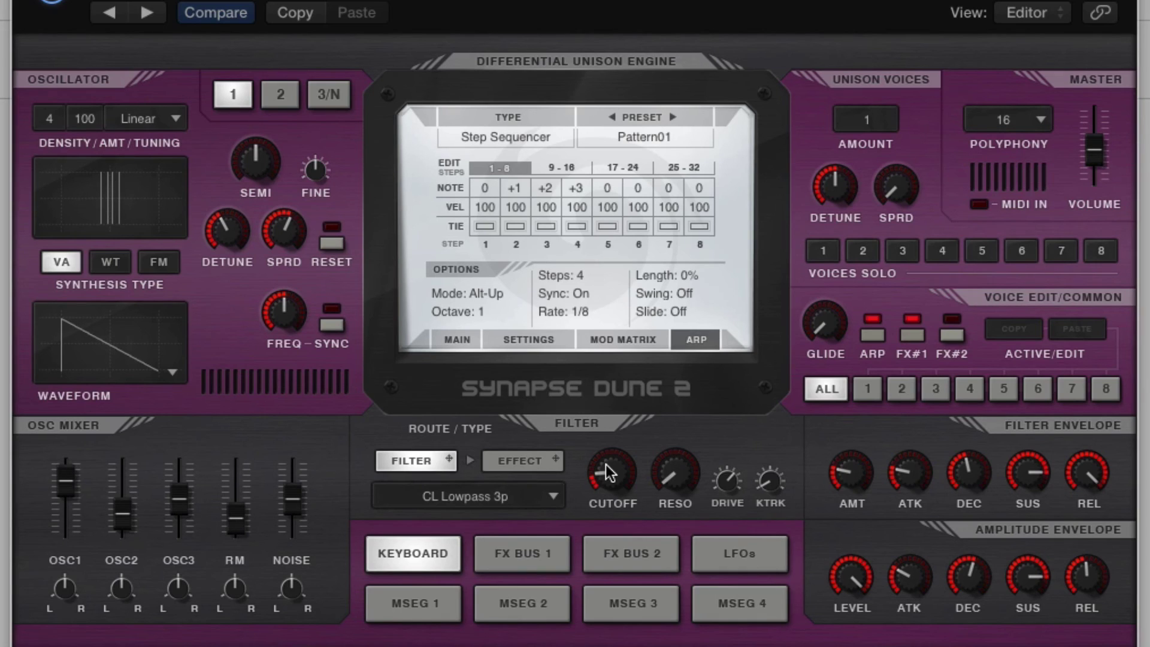
Reset the note of step 3 to 0 and set the notes of steps 2 and 4 to +12.
{"action": "double_click", "coordinate": [515, 187]}
{"action": "double_click", "coordinate": [546, 188]}
{"action": "left_click_drag", "start_coordinate": [521, 168], "coordinate": [522, 147]}
{"action": "left_click_drag", "start_coordinate": [584, 183], "coordinate": [581, 142]}
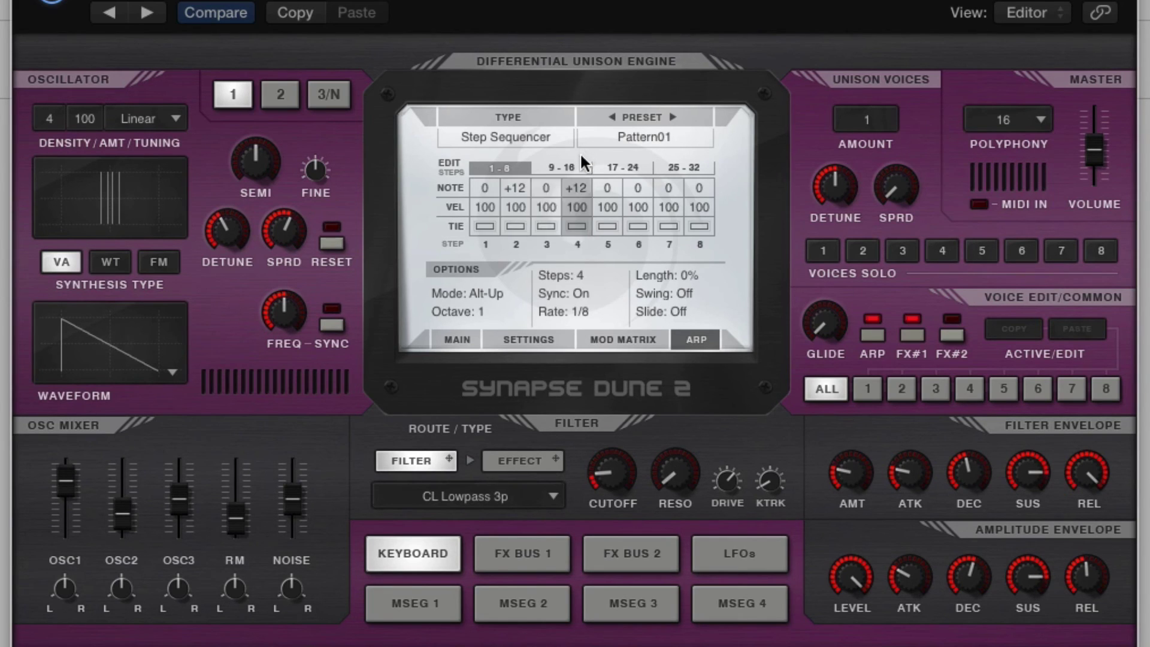
Reset the notes of steps 2 and 4 to 0 and try a negative note offset on step 1.
{"action": "double_click", "coordinate": [517, 187]}
{"action": "double_click", "coordinate": [577, 188]}
{"action": "left_click_drag", "start_coordinate": [485, 188], "coordinate": [480, 380]}
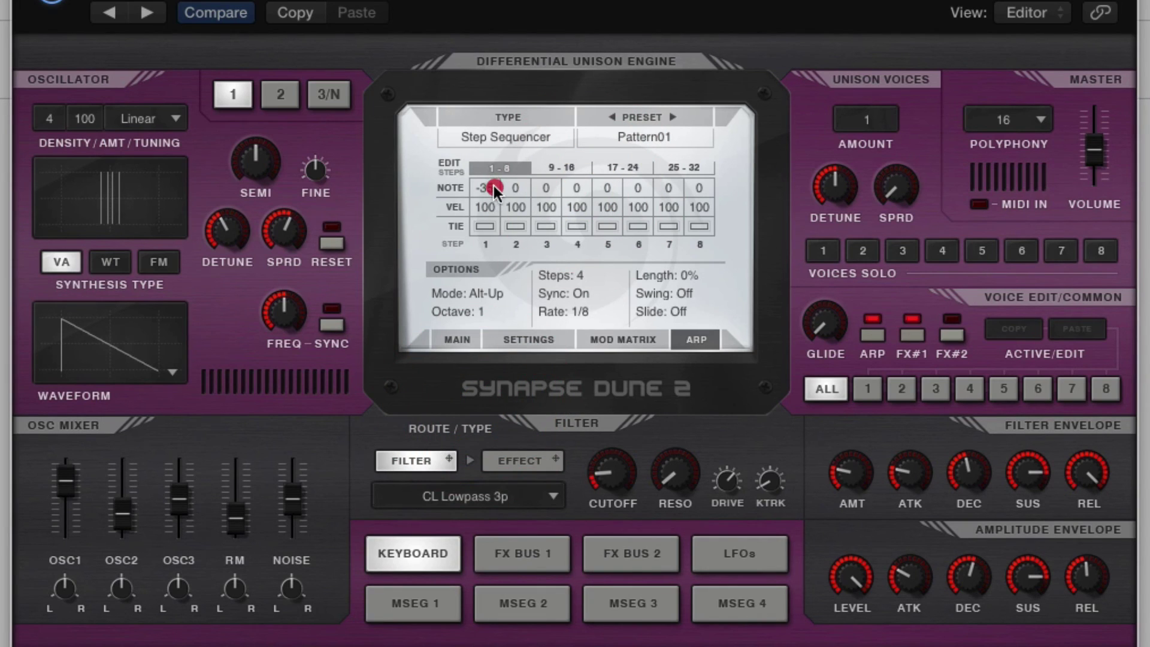
{"action": "left_click_drag", "start_coordinate": [493, 188], "coordinate": [492, 185]}
Raise the note of step 3 to +12 in the arpeggiator pattern.
{"action": "left_click", "coordinate": [471, 293]}
{"action": "left_click", "coordinate": [613, 261]}
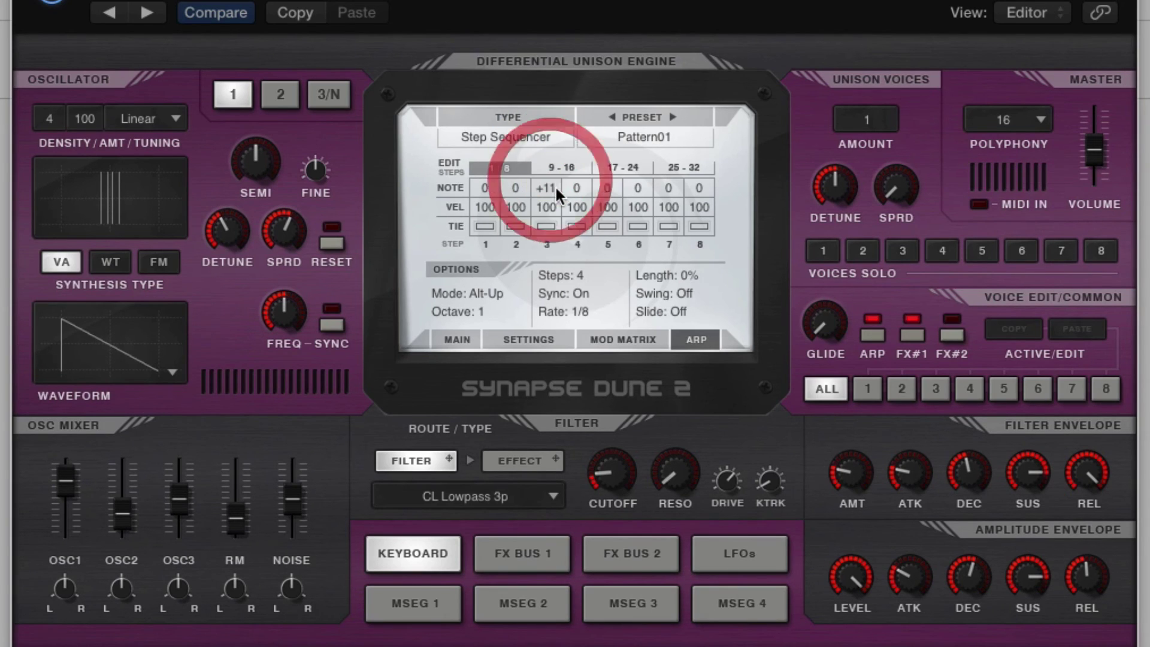
{"action": "left_click_drag", "start_coordinate": [555, 185], "coordinate": [555, 182]}
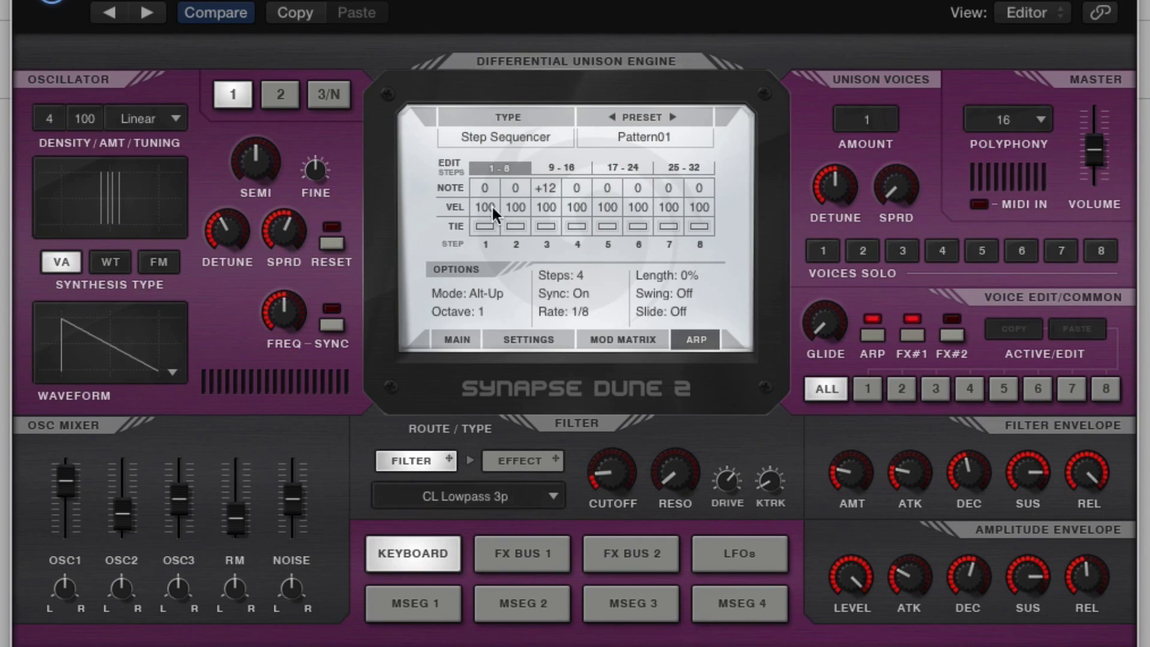
Set the notes of steps 2 and 3 to +1 and +2, and the pattern to 3 steps at a 1/4 rate.
{"action": "double_click", "coordinate": [555, 187]}
{"action": "left_click_drag", "start_coordinate": [514, 185], "coordinate": [575, 196]}
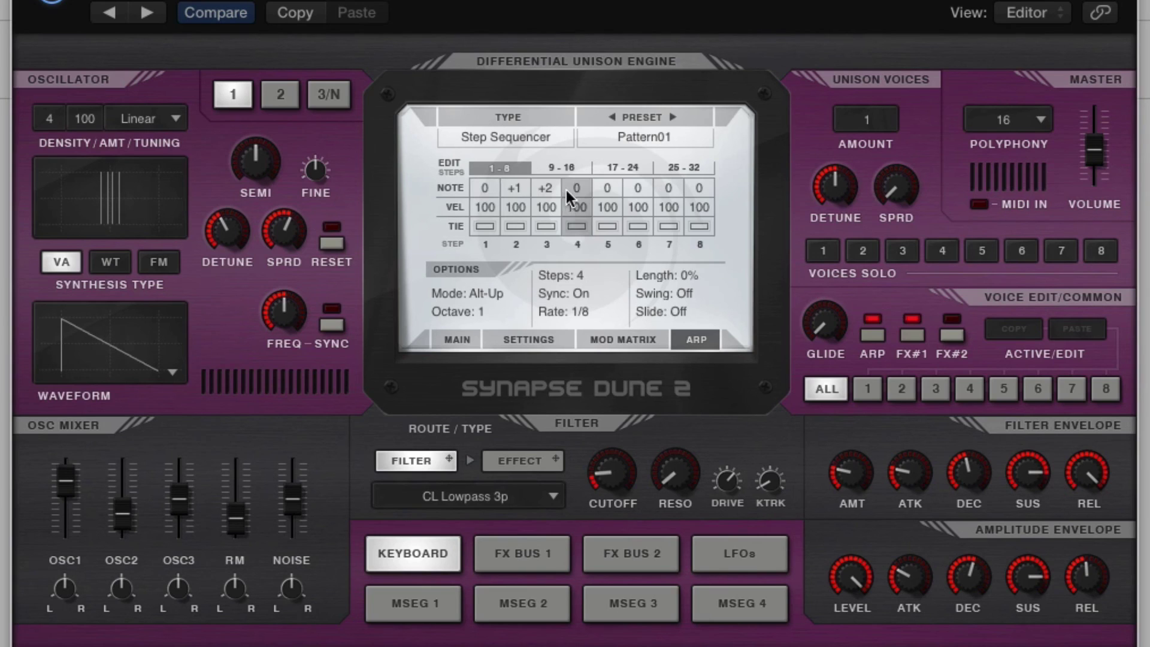
{"action": "mouse_move", "coordinate": [580, 278]}
{"action": "left_mouse_down"}
{"action": "mouse_move", "coordinate": [588, 355]}
{"action": "mouse_move", "coordinate": [587, 310]}
{"action": "left_mouse_up"}
{"action": "left_click", "coordinate": [588, 297]}
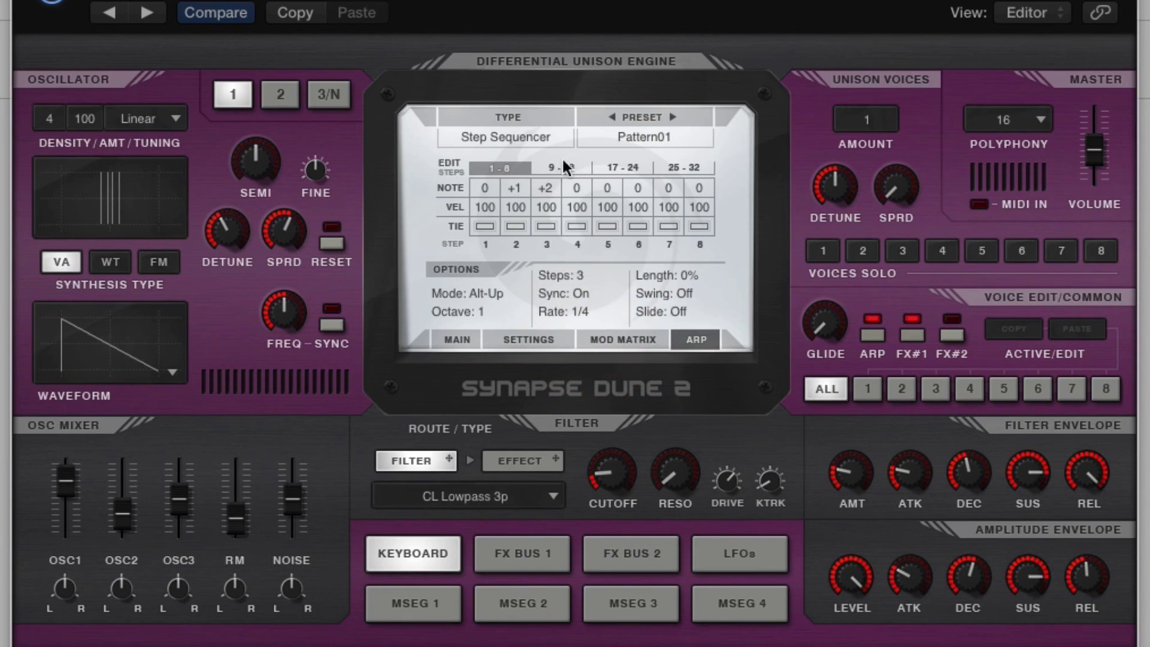
Turn on the tie for step 1 and set the slide time to 1000 ms.
{"action": "left_click", "coordinate": [486, 225]}
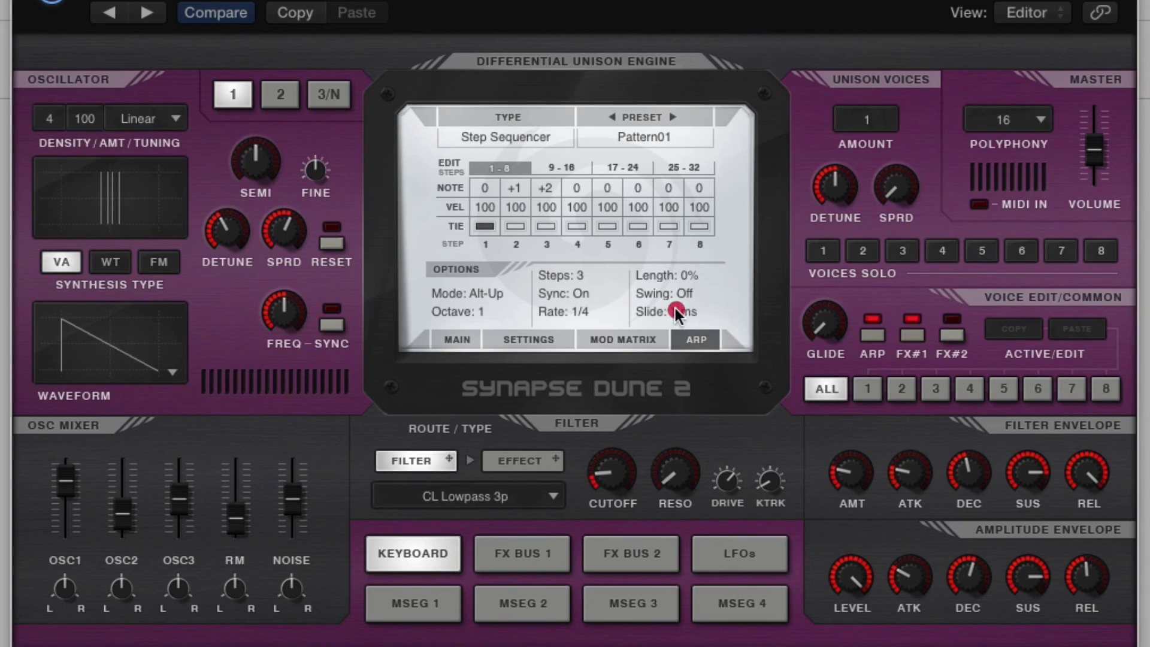
{"action": "left_click_drag", "start_coordinate": [674, 311], "coordinate": [686, 8]}
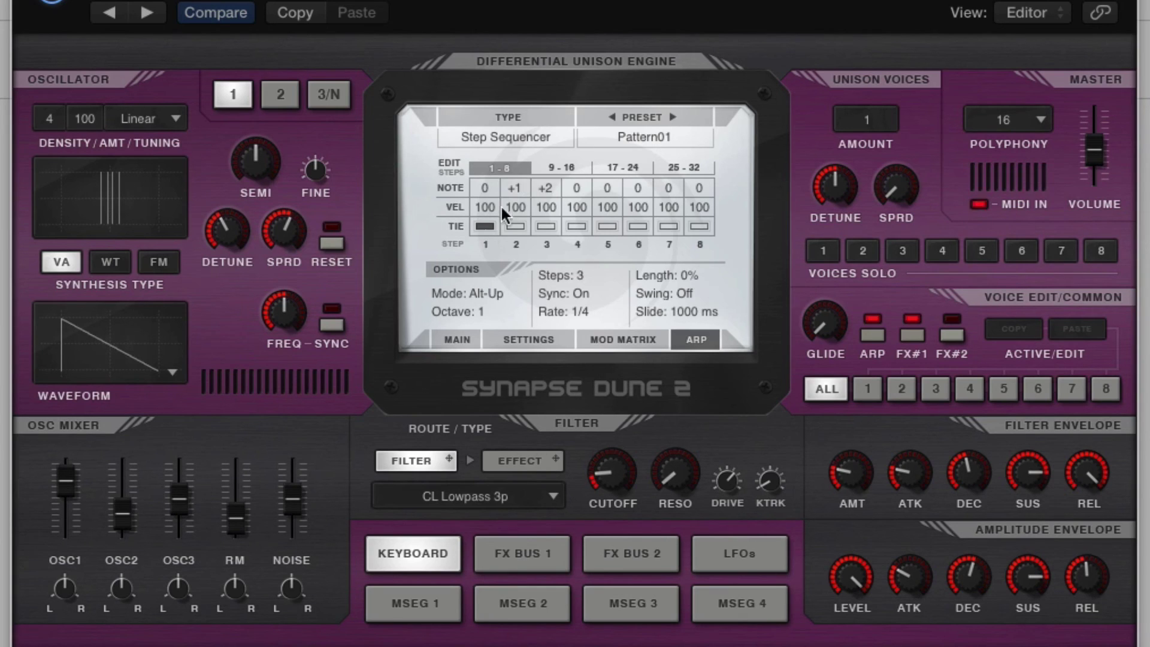
Reset the notes of steps 2 and 3 to 0 and turn off the tie on step 1.
{"action": "mouse_move", "coordinate": [509, 189]}
{"action": "left_mouse_down"}
{"action": "mouse_move", "coordinate": [523, 42]}
{"action": "mouse_move", "coordinate": [517, 182]}
{"action": "left_mouse_up"}
{"action": "double_click", "coordinate": [517, 183]}
{"action": "left_click", "coordinate": [487, 226]}
{"action": "left_click", "coordinate": [478, 291]}
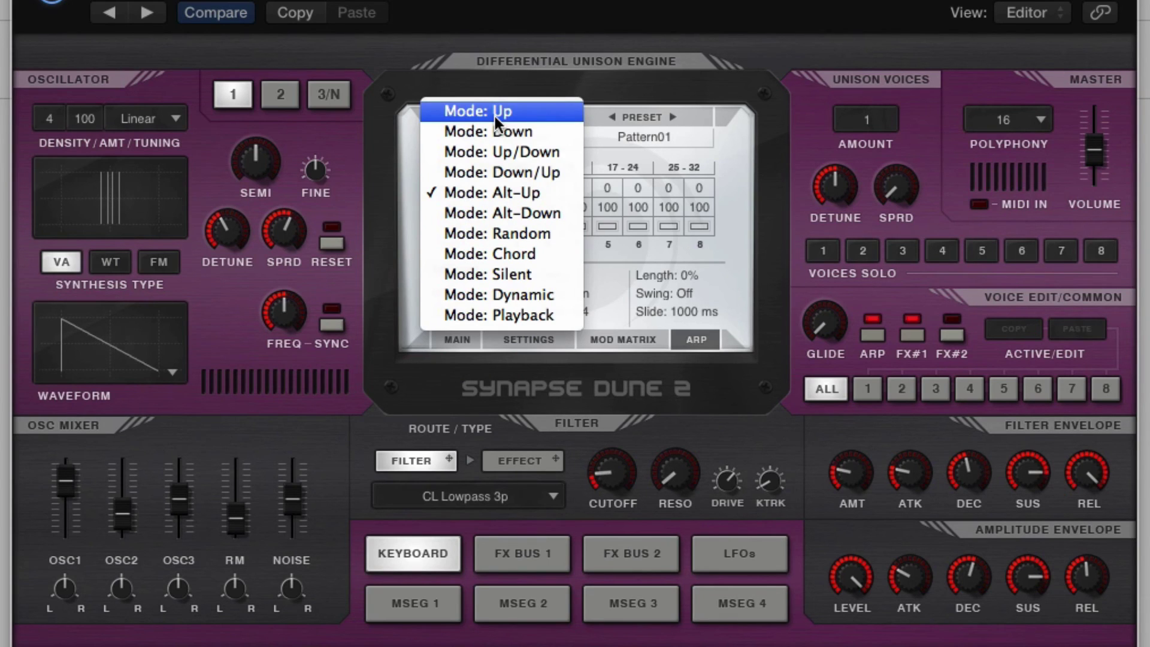
{"action": "left_click", "coordinate": [623, 247]}
{"action": "left_click", "coordinate": [549, 188]}
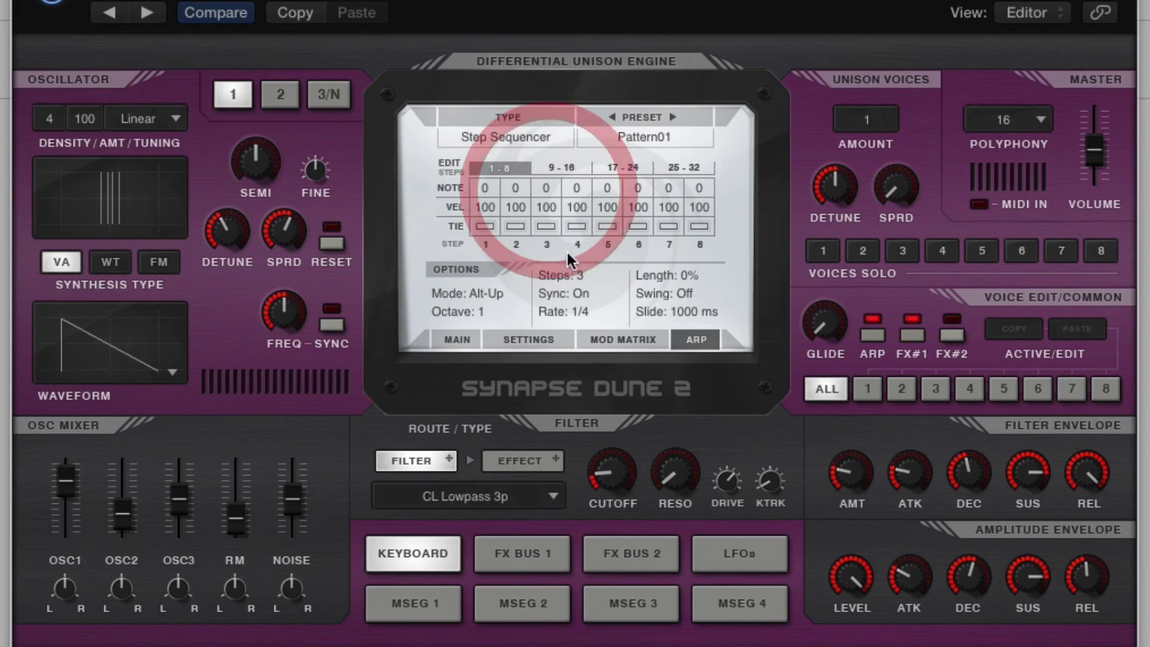
Set the arpeggiator pattern to 4 steps and its mode to Up.
{"action": "left_click", "coordinate": [591, 269]}
{"action": "left_click", "coordinate": [493, 292]}
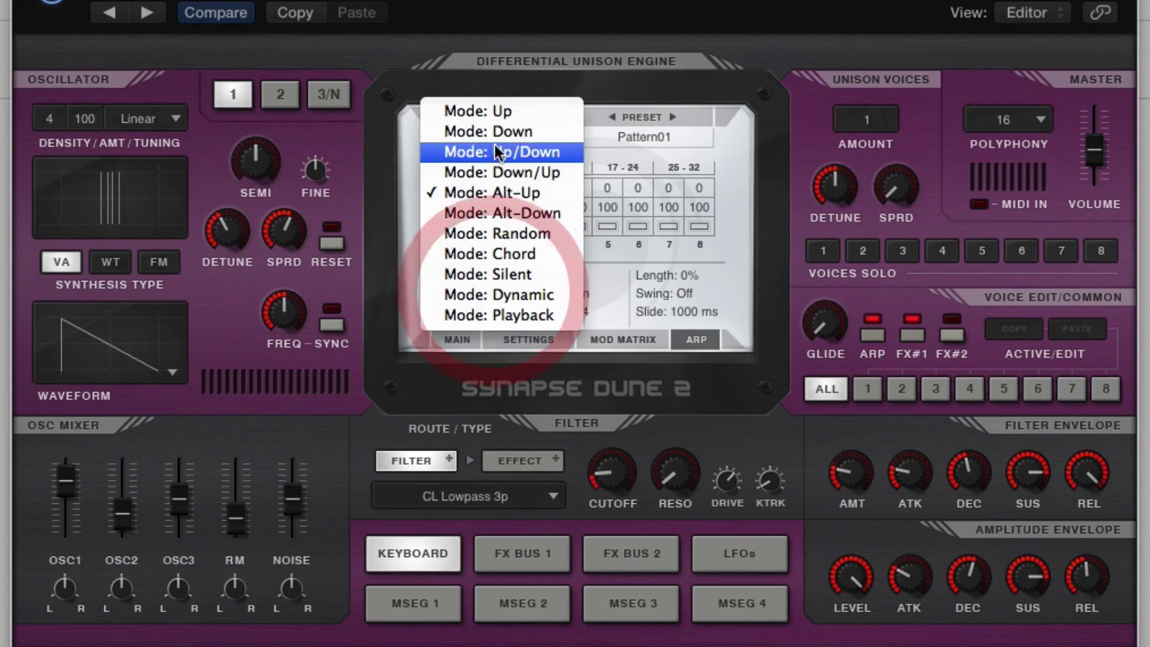
{"action": "left_click", "coordinate": [491, 118]}
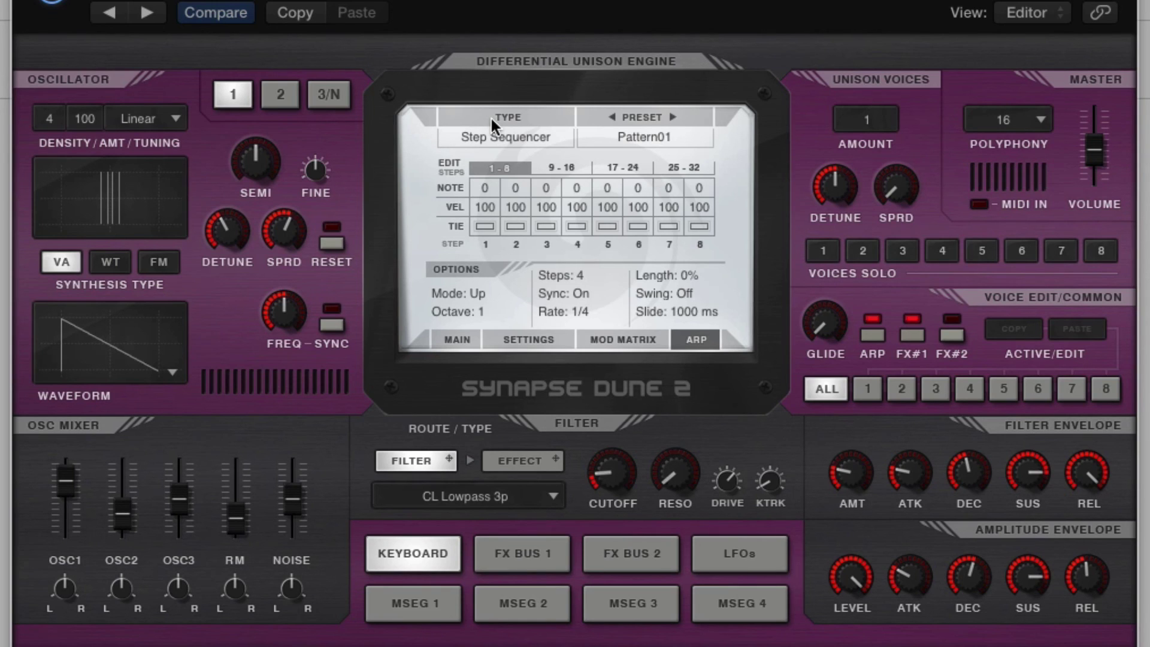
Try the arpeggiator mode Down, followed by Up/Down.
{"action": "left_click", "coordinate": [481, 292]}
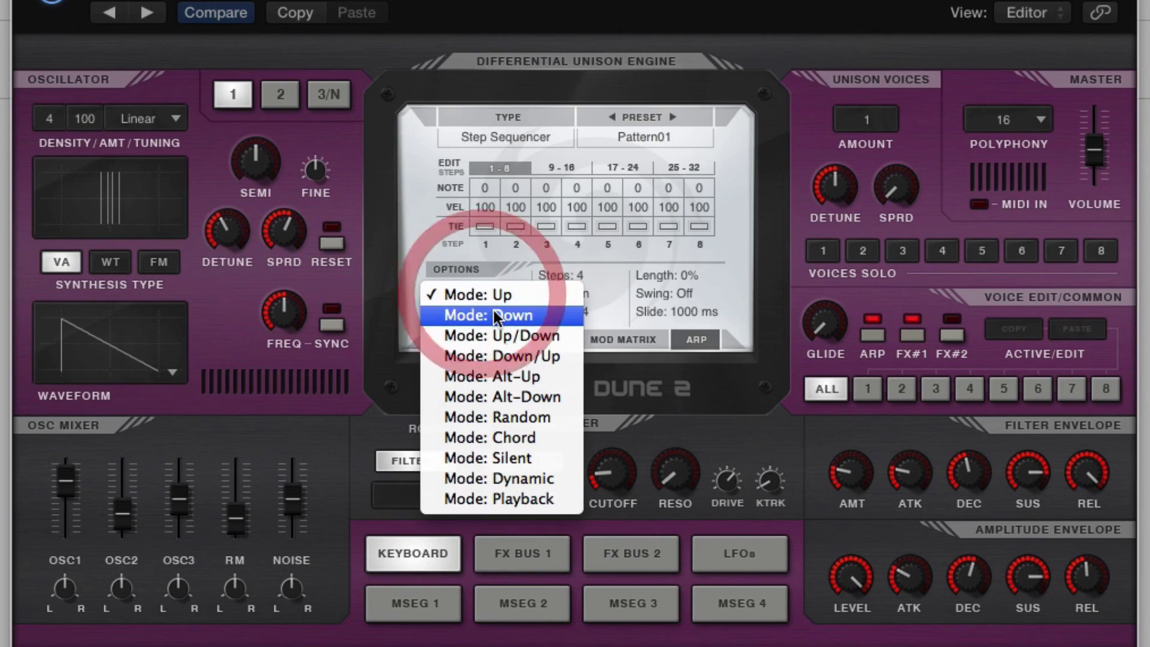
{"action": "left_click", "coordinate": [494, 315]}
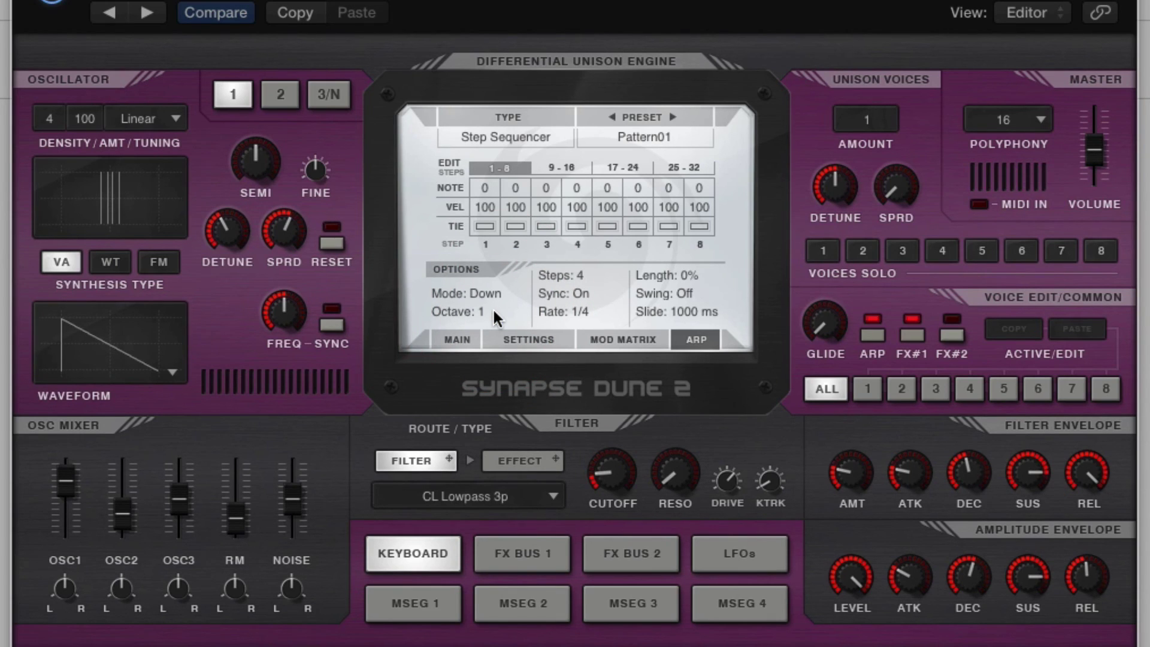
{"action": "left_click", "coordinate": [487, 294]}
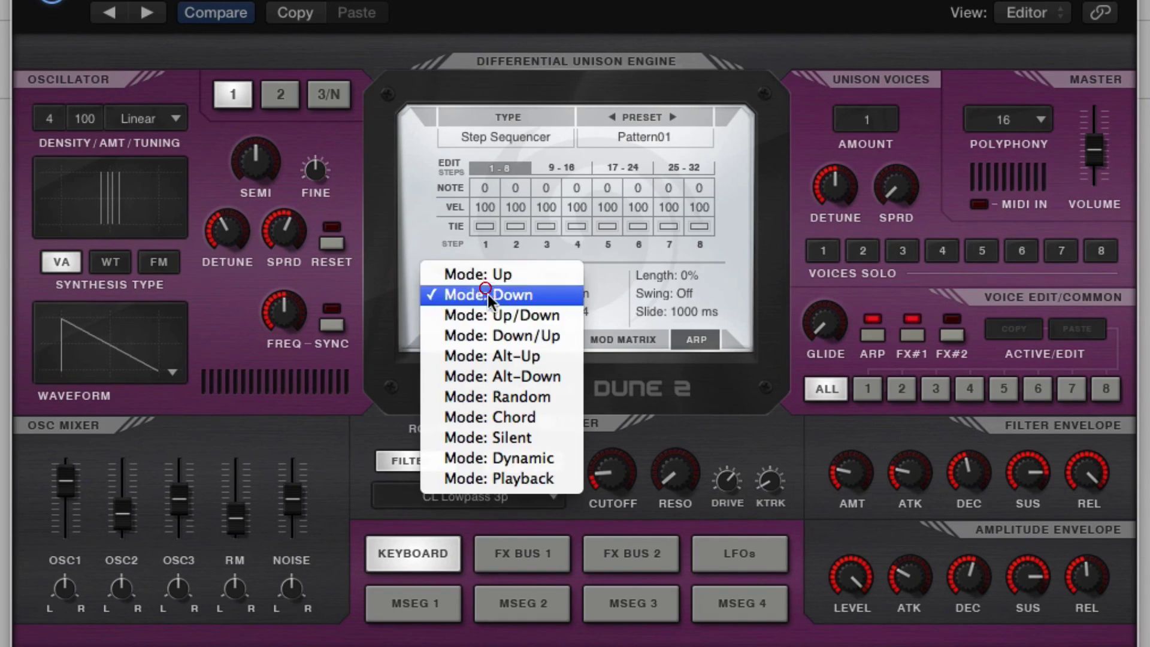
{"action": "left_click", "coordinate": [495, 314]}
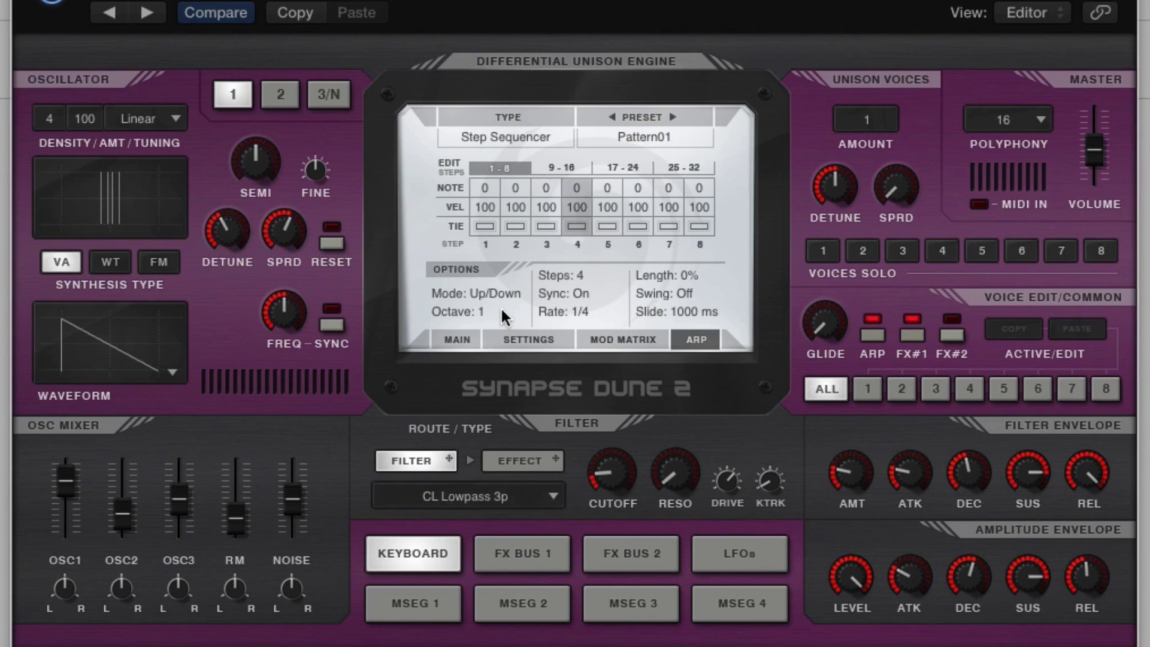
Extend the pattern to 8 steps at a 1/8 rate and set the arpeggiator mode to Down/Up.
{"action": "left_click_drag", "start_coordinate": [580, 277], "coordinate": [586, 239]}
{"action": "left_click_drag", "start_coordinate": [594, 303], "coordinate": [595, 268]}
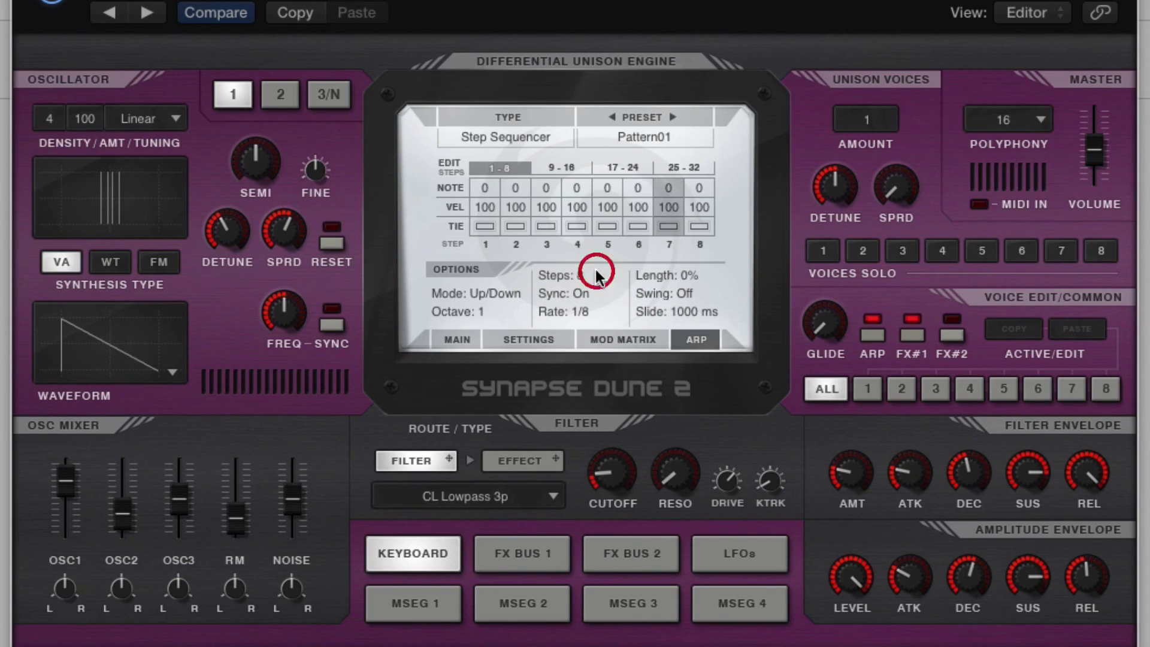
{"action": "left_click", "coordinate": [514, 294]}
{"action": "left_click", "coordinate": [530, 312]}
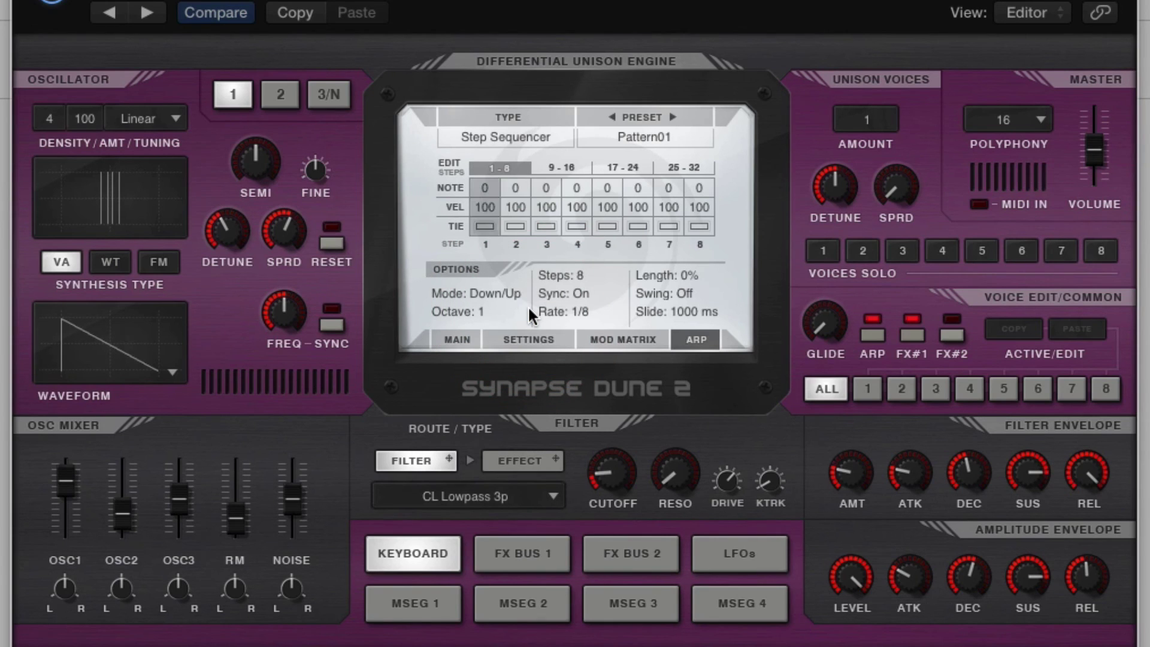
Try the arpeggiator mode Alt-Up, followed by Alt-Down.
{"action": "left_click", "coordinate": [509, 293]}
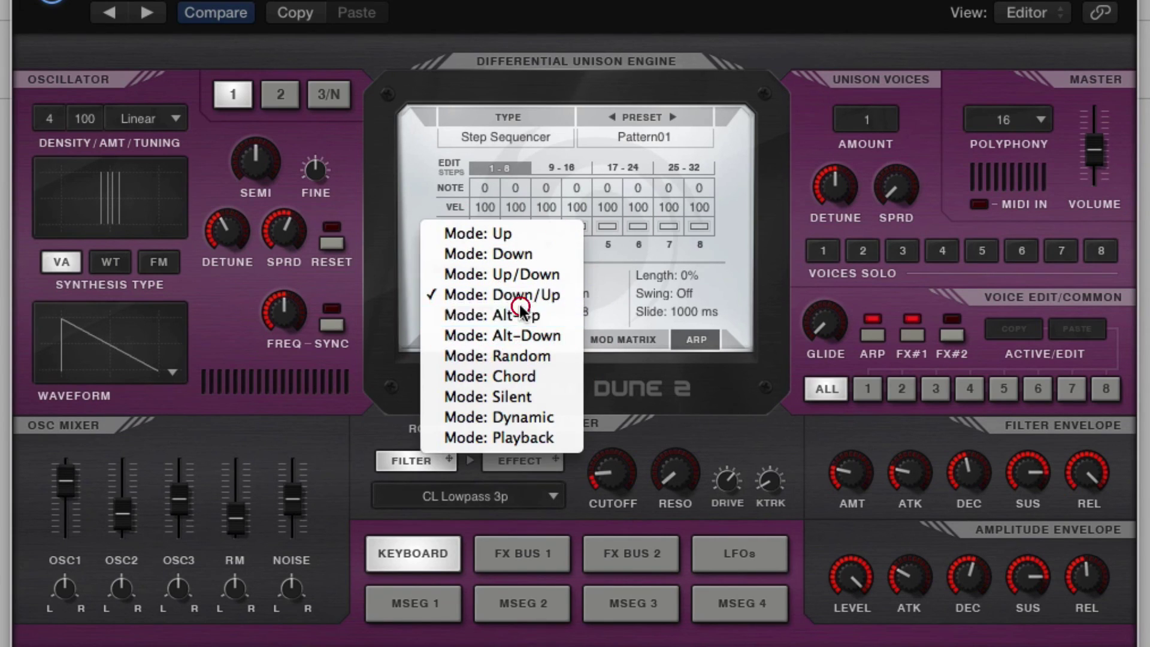
{"action": "left_click", "coordinate": [520, 309]}
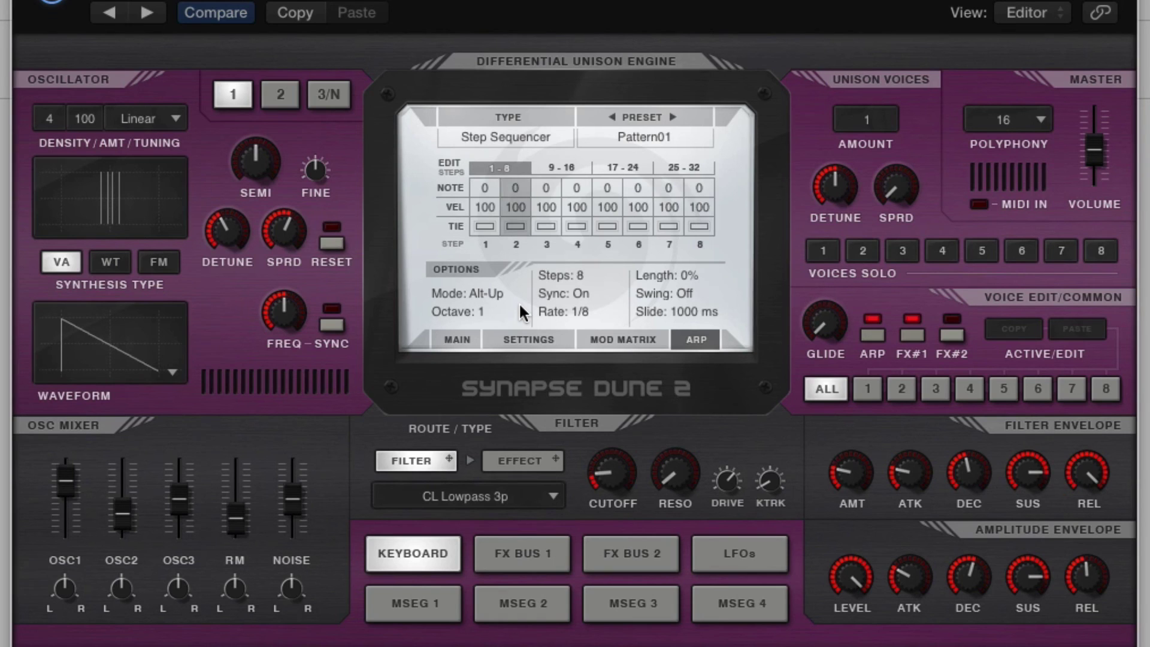
{"action": "left_click", "coordinate": [490, 295]}
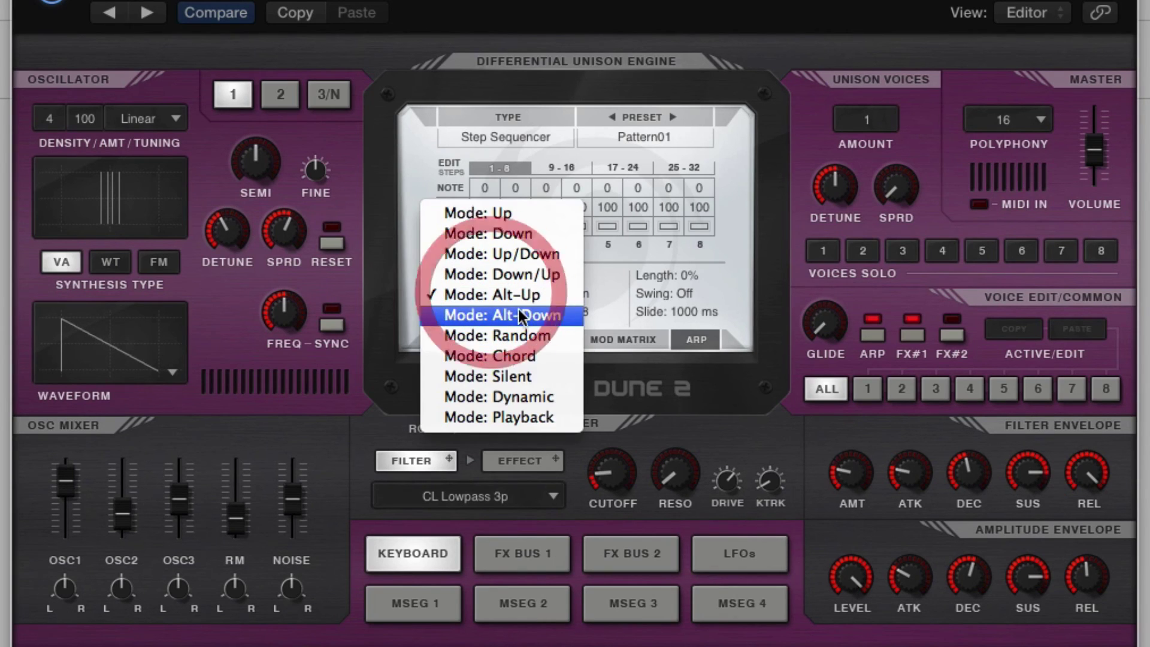
{"action": "left_click", "coordinate": [521, 316]}
{"action": "left_click", "coordinate": [499, 293]}
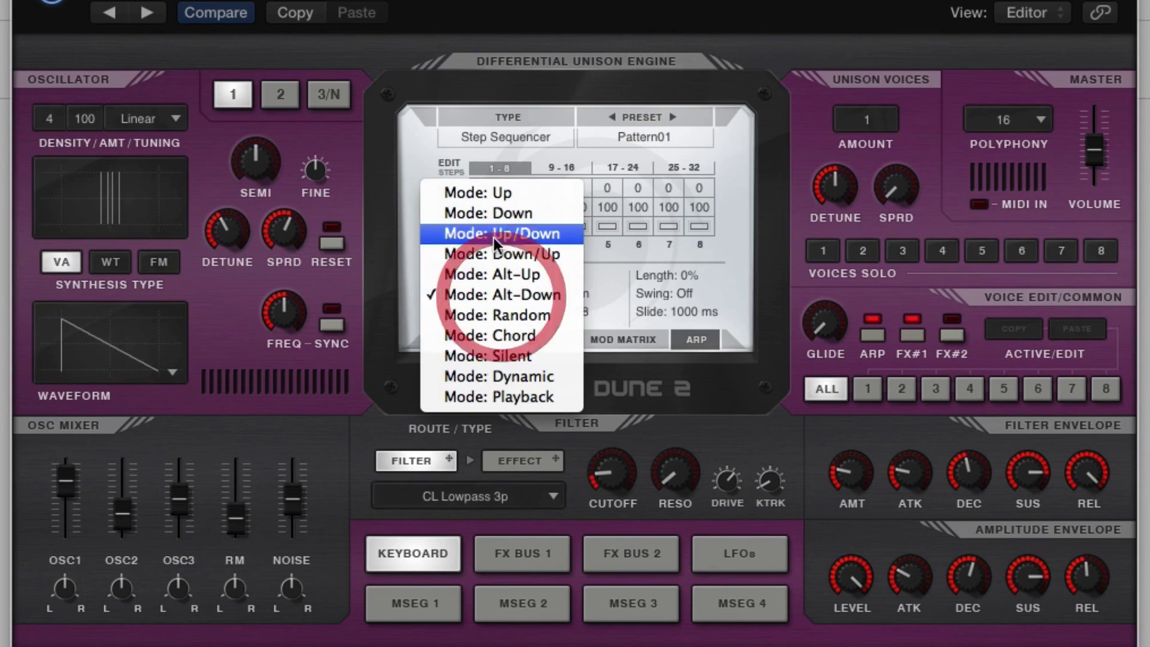
{"action": "left_click", "coordinate": [558, 299]}
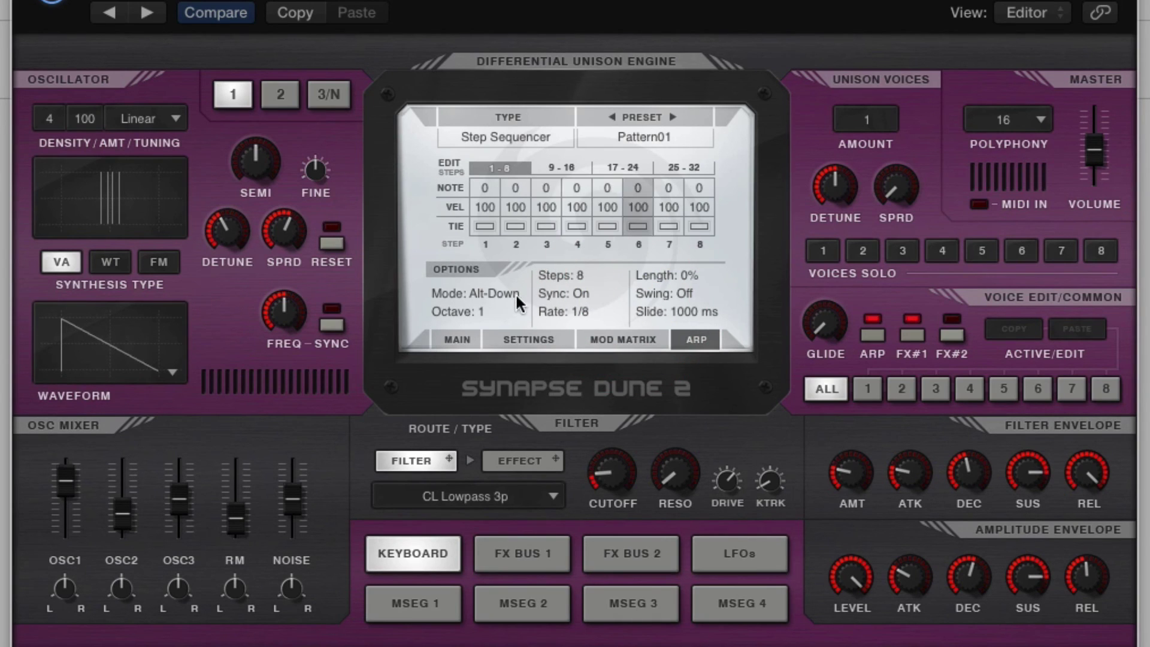
Try the arpeggiator mode Random, followed by Chord.
{"action": "left_click", "coordinate": [491, 298]}
{"action": "left_click", "coordinate": [532, 311]}
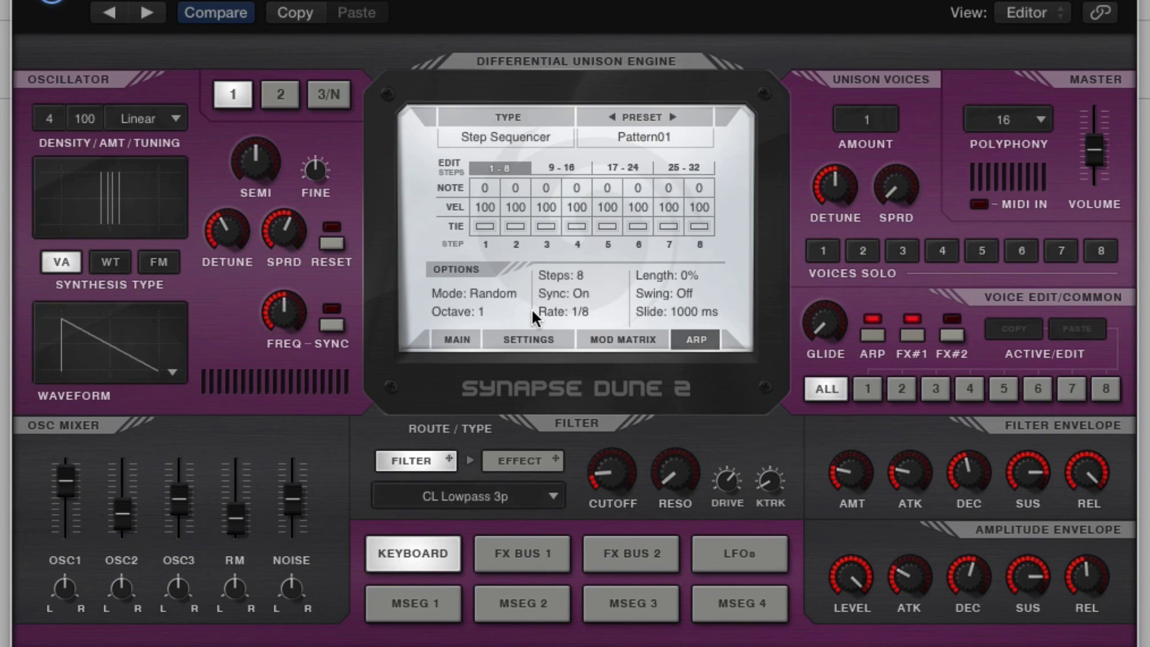
{"action": "left_click", "coordinate": [510, 295]}
{"action": "left_click", "coordinate": [514, 322]}
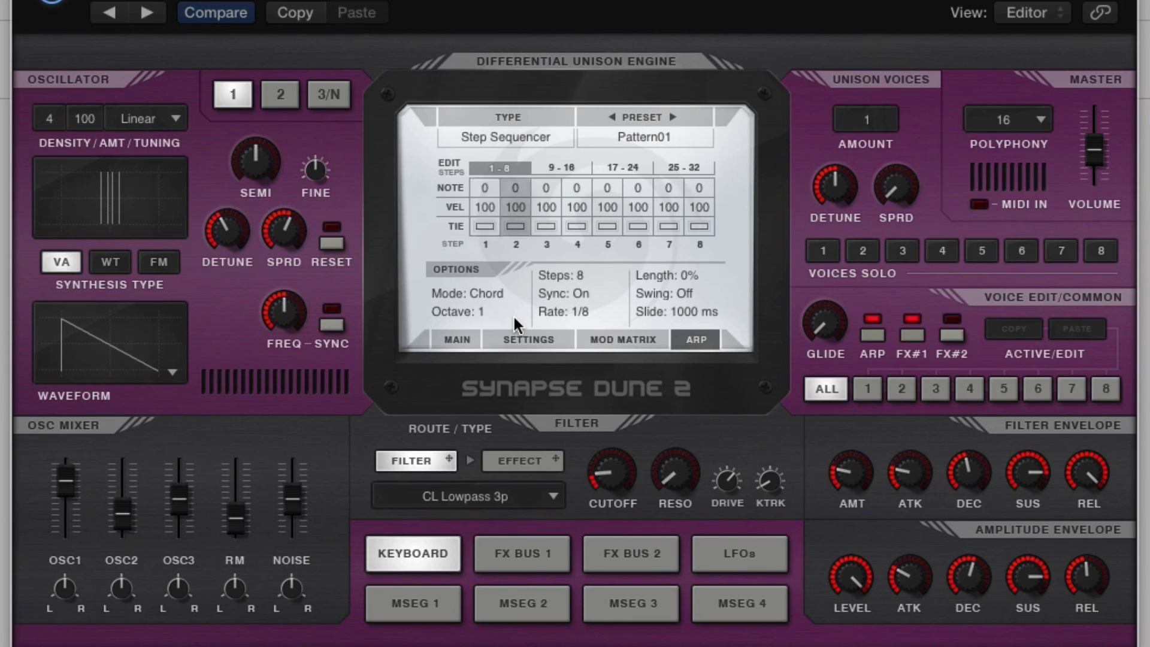
Try the arpeggiator mode Silent, followed by Playback.
{"action": "left_click", "coordinate": [488, 294]}
{"action": "left_click", "coordinate": [510, 314]}
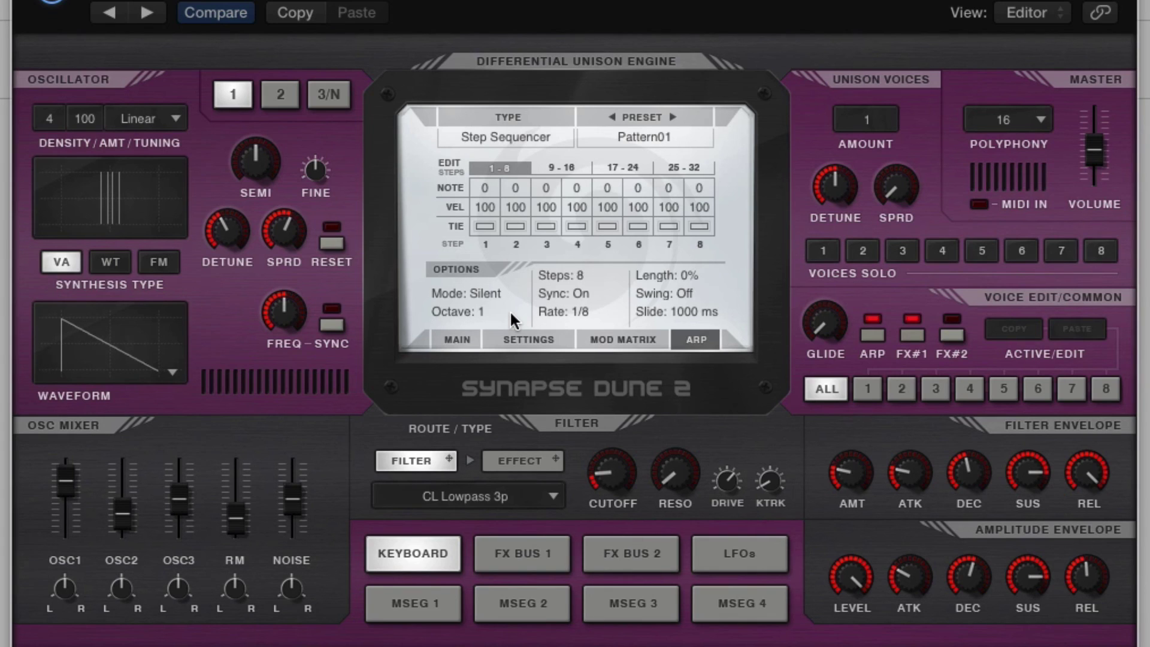
{"action": "left_click_drag", "start_coordinate": [487, 293], "coordinate": [497, 318]}
{"action": "left_click", "coordinate": [495, 308]}
{"action": "left_click", "coordinate": [506, 305]}
Set the arpeggiator octave range to 2 and its mode to Down.
{"action": "left_click", "coordinate": [475, 307]}
{"action": "left_click", "coordinate": [480, 333]}
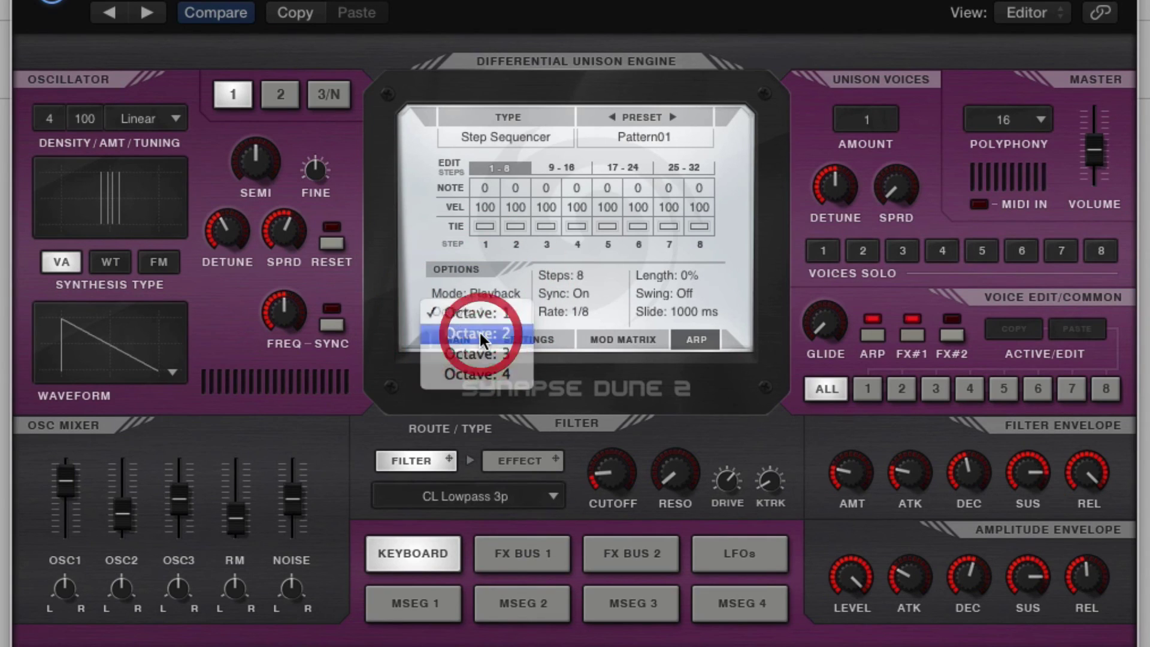
{"action": "left_click", "coordinate": [491, 295]}
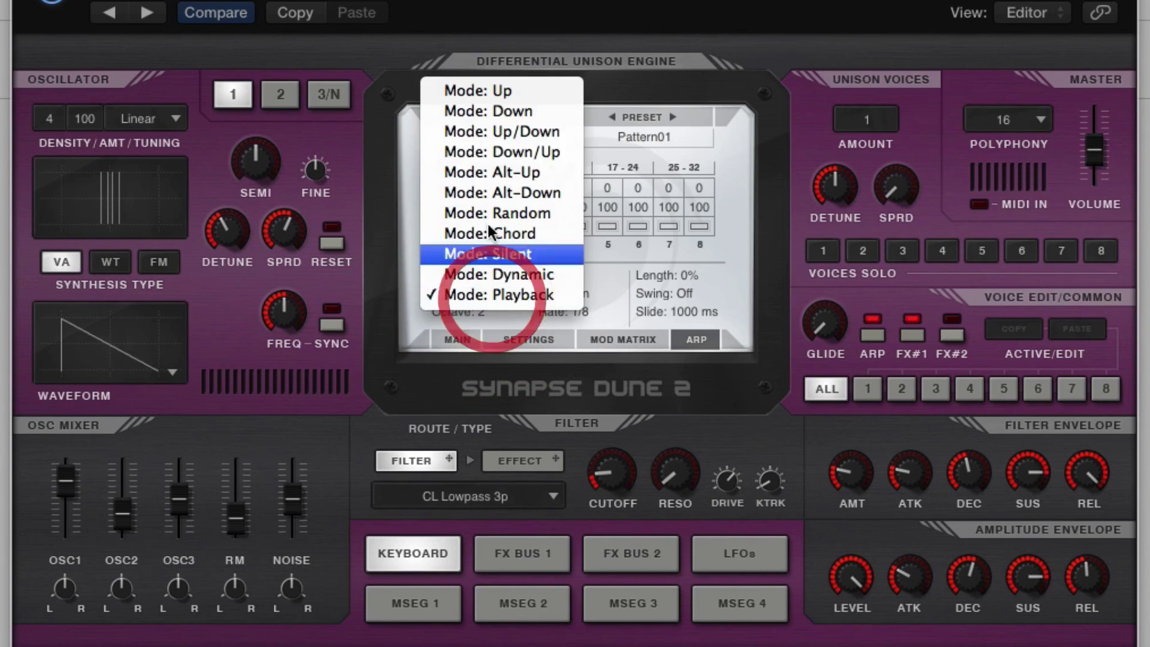
{"action": "left_click", "coordinate": [530, 103]}
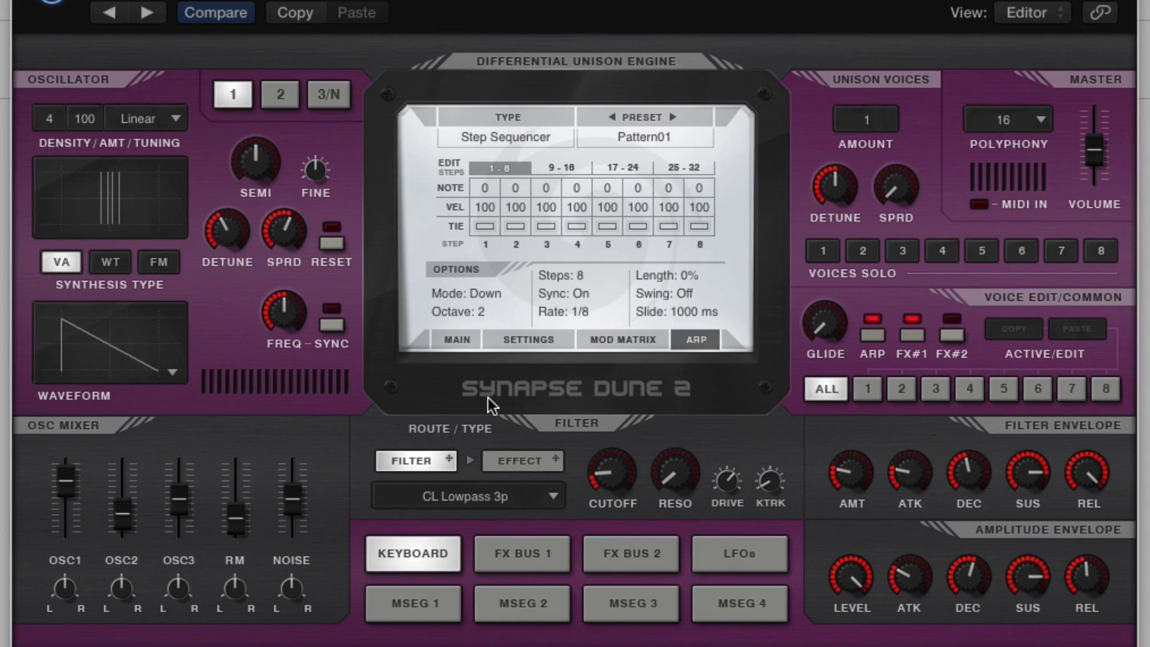
Set the arpeggiator octave range to 4 after trying 1, and set the mode to Up.
{"action": "left_click", "coordinate": [499, 308]}
{"action": "left_click", "coordinate": [498, 296]}
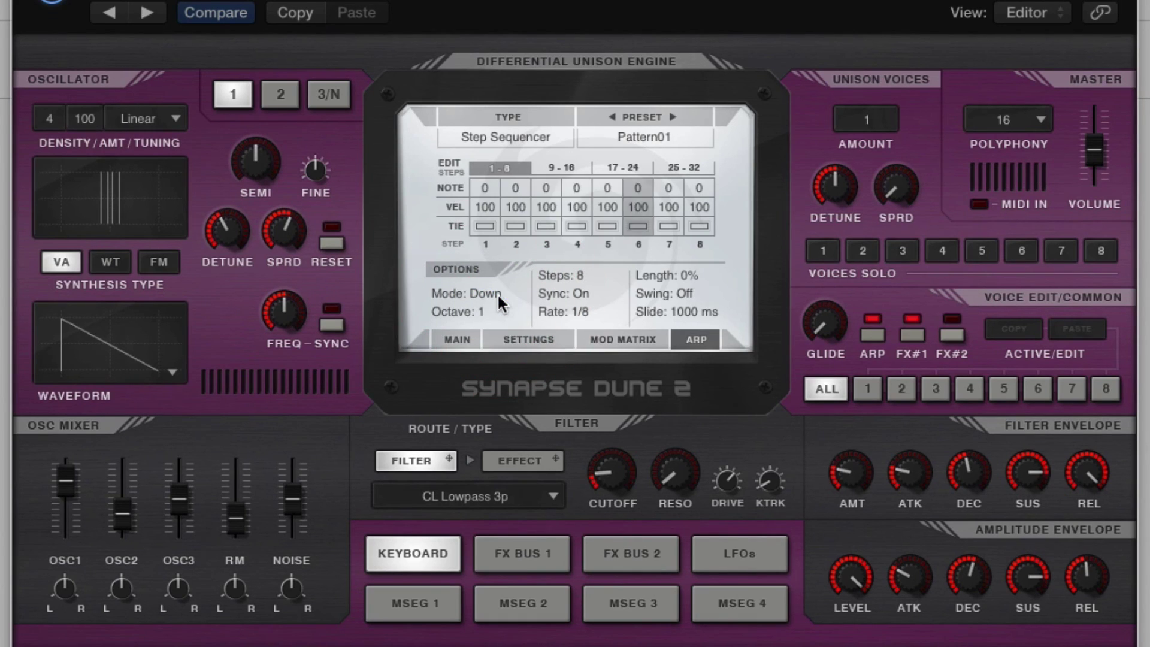
{"action": "left_click", "coordinate": [500, 311]}
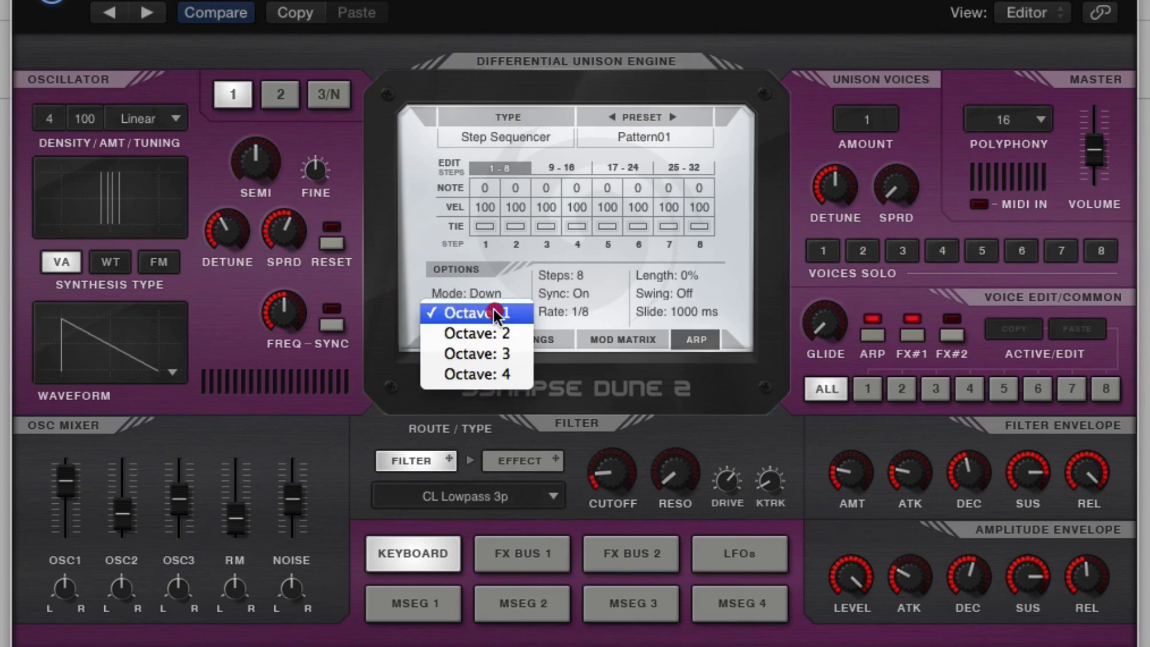
{"action": "left_click", "coordinate": [506, 375]}
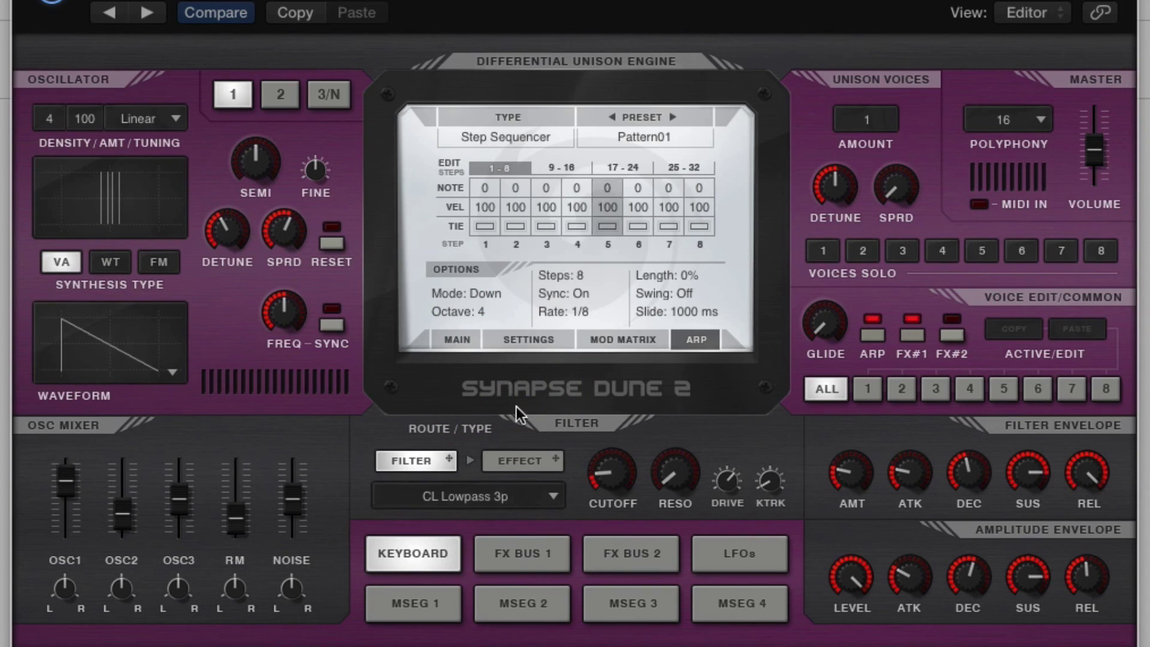
{"action": "left_click", "coordinate": [462, 294]}
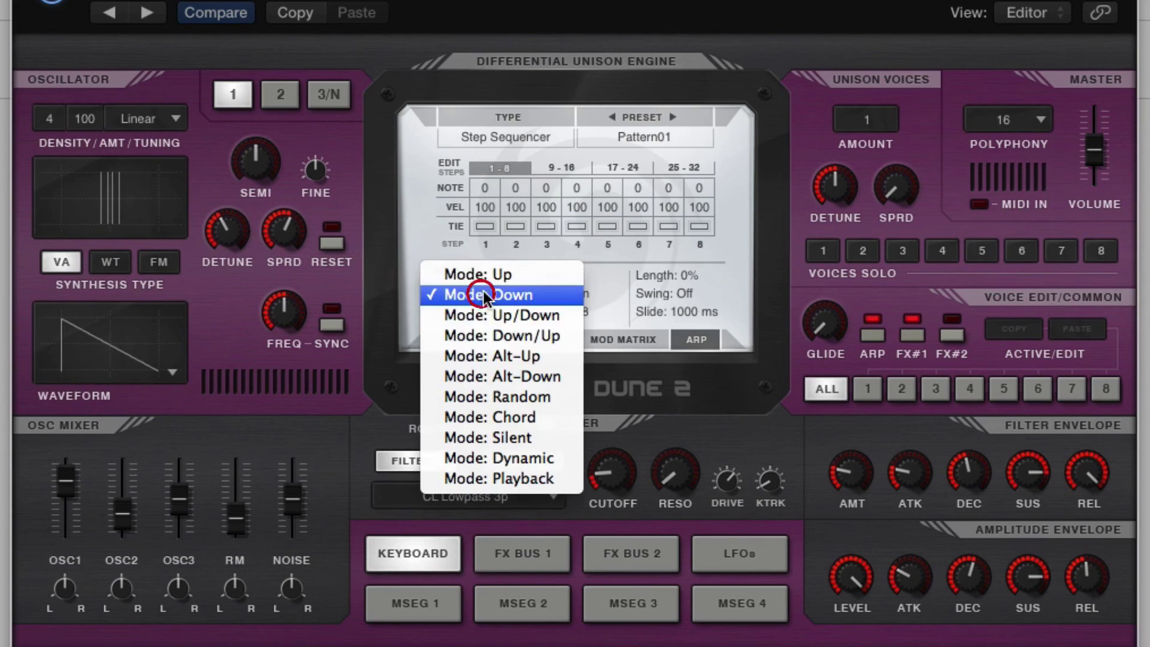
{"action": "left_click", "coordinate": [540, 269]}
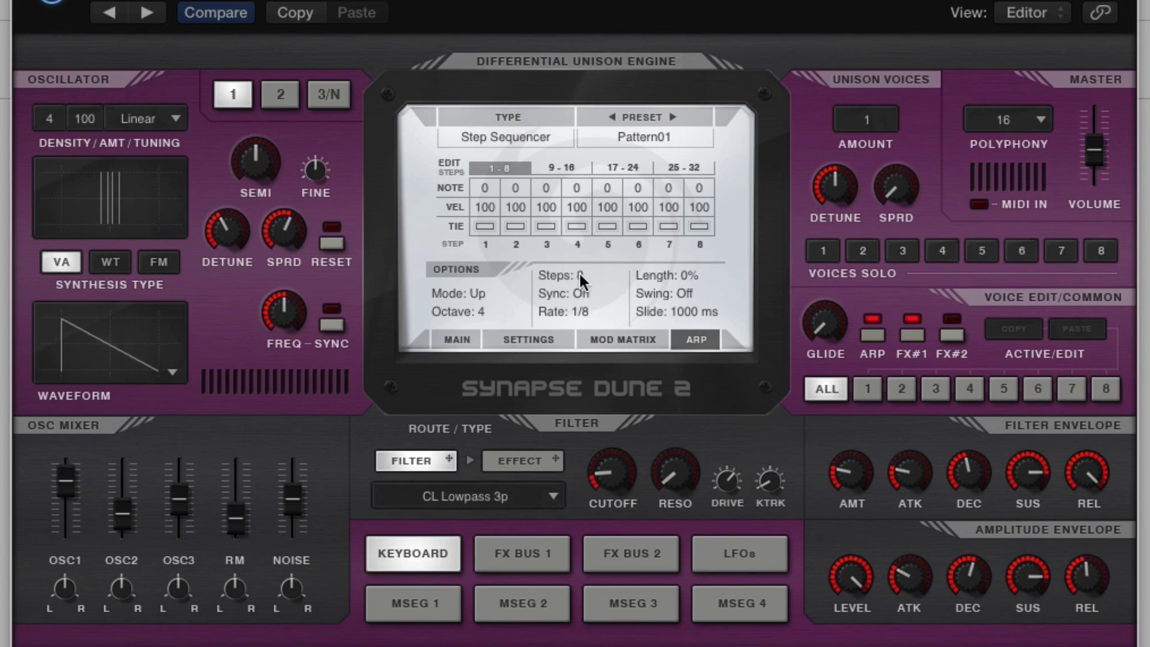
Extend the arpeggiator pattern to 32 steps and set its rate to 1/16*, leaving sync on.
{"action": "left_click_drag", "start_coordinate": [578, 271], "coordinate": [570, 93]}
{"action": "left_click_drag", "start_coordinate": [590, 270], "coordinate": [609, 624]}
{"action": "left_click_drag", "start_coordinate": [579, 275], "coordinate": [584, 90]}
{"action": "left_click", "coordinate": [584, 294]}
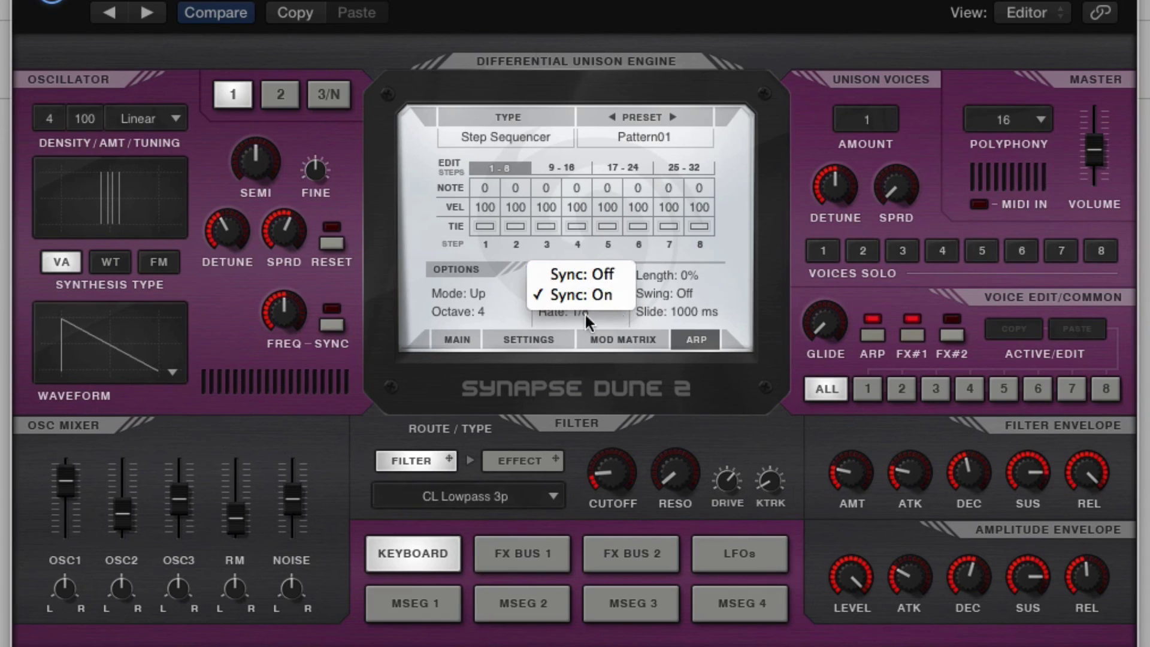
{"action": "left_click", "coordinate": [674, 267]}
{"action": "left_click", "coordinate": [581, 330]}
{"action": "left_click_drag", "start_coordinate": [582, 315], "coordinate": [588, 275]}
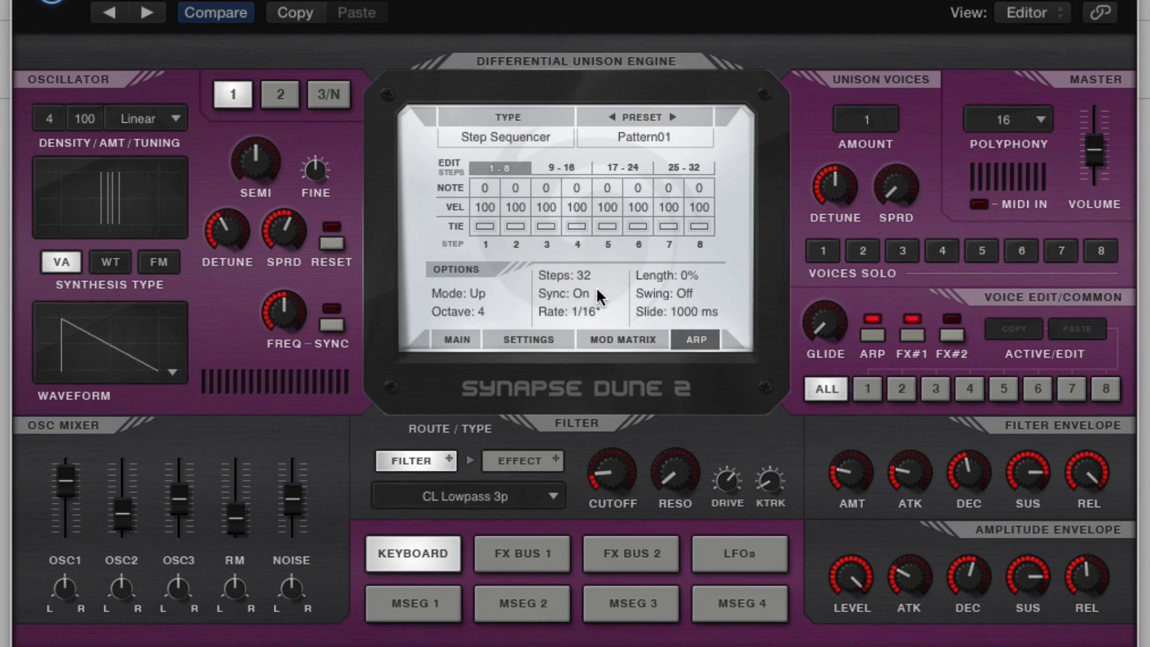
Set the pattern to 4 steps at a 1/4 rate and raise the notes of steps 2 and 3 to +1 and +2.
{"action": "left_click", "coordinate": [586, 303]}
{"action": "left_click", "coordinate": [590, 275]}
{"action": "left_click", "coordinate": [595, 314]}
{"action": "left_click", "coordinate": [585, 294]}
{"action": "left_click", "coordinate": [584, 315]}
{"action": "mouse_move", "coordinate": [692, 275]}
{"action": "left_mouse_down"}
{"action": "mouse_move", "coordinate": [696, 178]}
{"action": "mouse_move", "coordinate": [695, 274]}
{"action": "left_mouse_up"}
{"action": "double_click", "coordinate": [681, 269]}
{"action": "left_click_drag", "start_coordinate": [587, 314], "coordinate": [599, 475]}
{"action": "left_click", "coordinate": [495, 290]}
{"action": "left_click", "coordinate": [495, 294]}
{"action": "left_click_drag", "start_coordinate": [591, 355], "coordinate": [586, 411]}
{"action": "left_click_drag", "start_coordinate": [546, 188], "coordinate": [546, 179]}
Set the arpeggiator mode to Playback and shorten the pattern to 3 steps.
{"action": "left_click", "coordinate": [472, 293]}
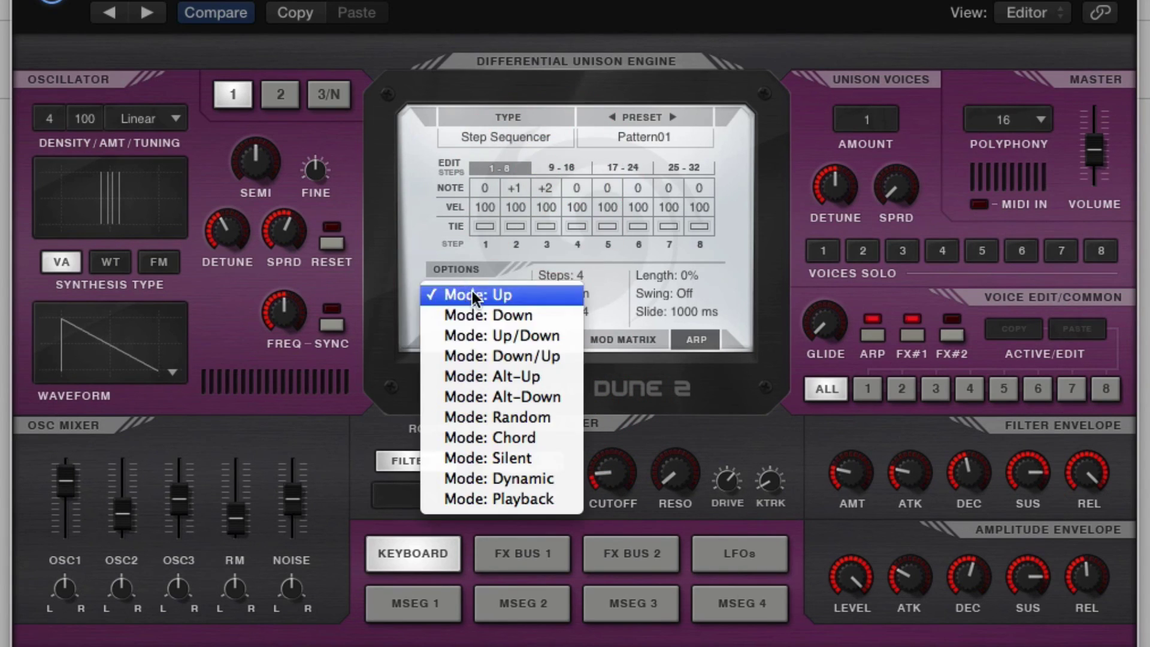
{"action": "left_click", "coordinate": [540, 499]}
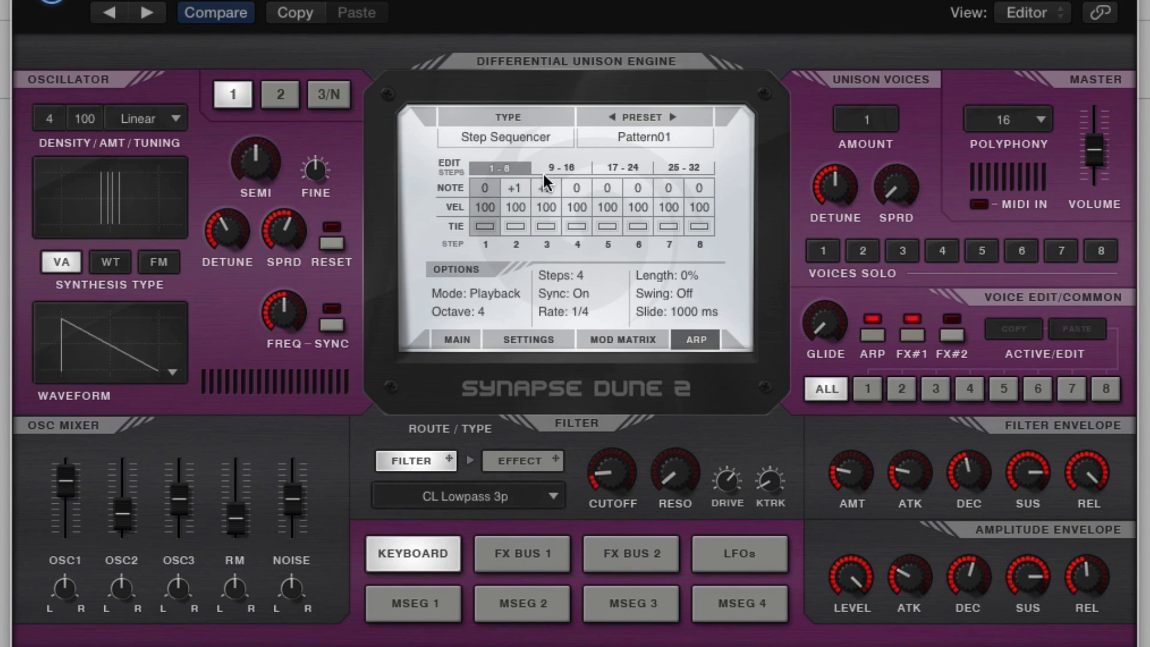
{"action": "left_click", "coordinate": [587, 278]}
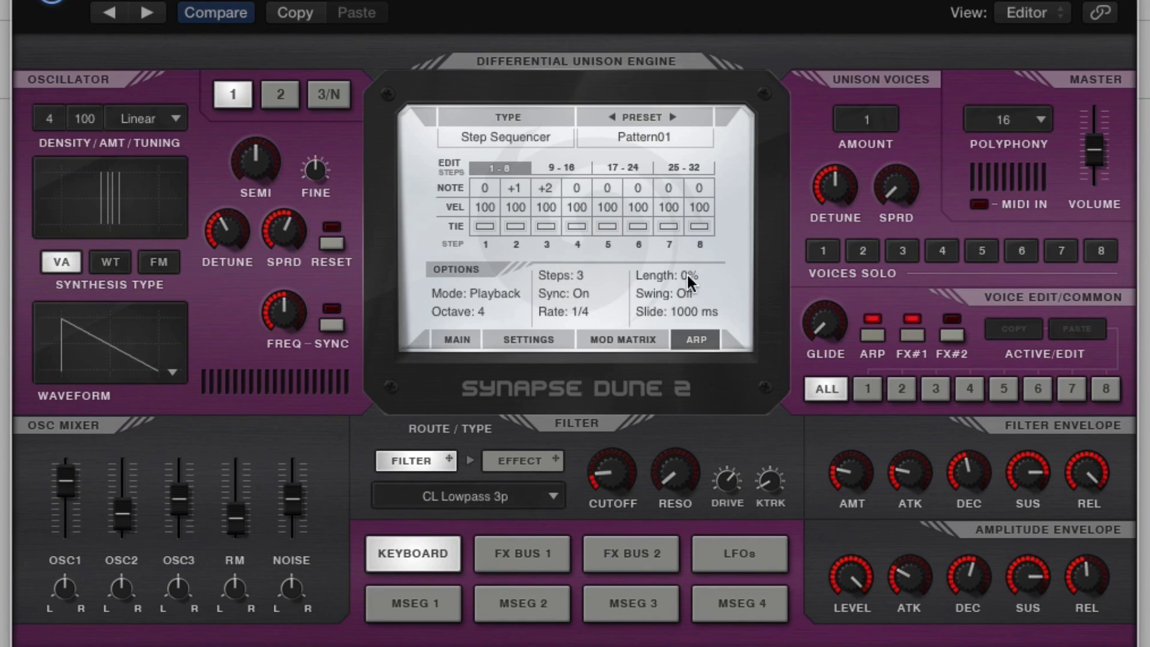
Try an arpeggiator note length of -100%, and set it to +100%.
{"action": "left_click_drag", "start_coordinate": [689, 271], "coordinate": [717, 485]}
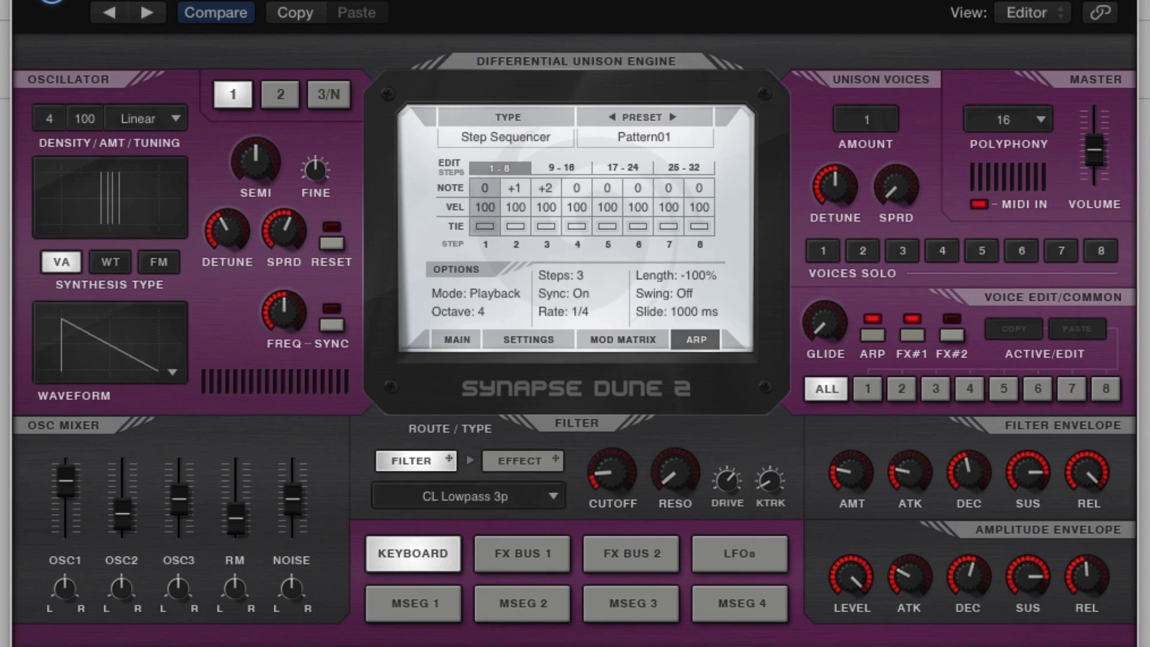
{"action": "left_click_drag", "start_coordinate": [706, 274], "coordinate": [705, 239]}
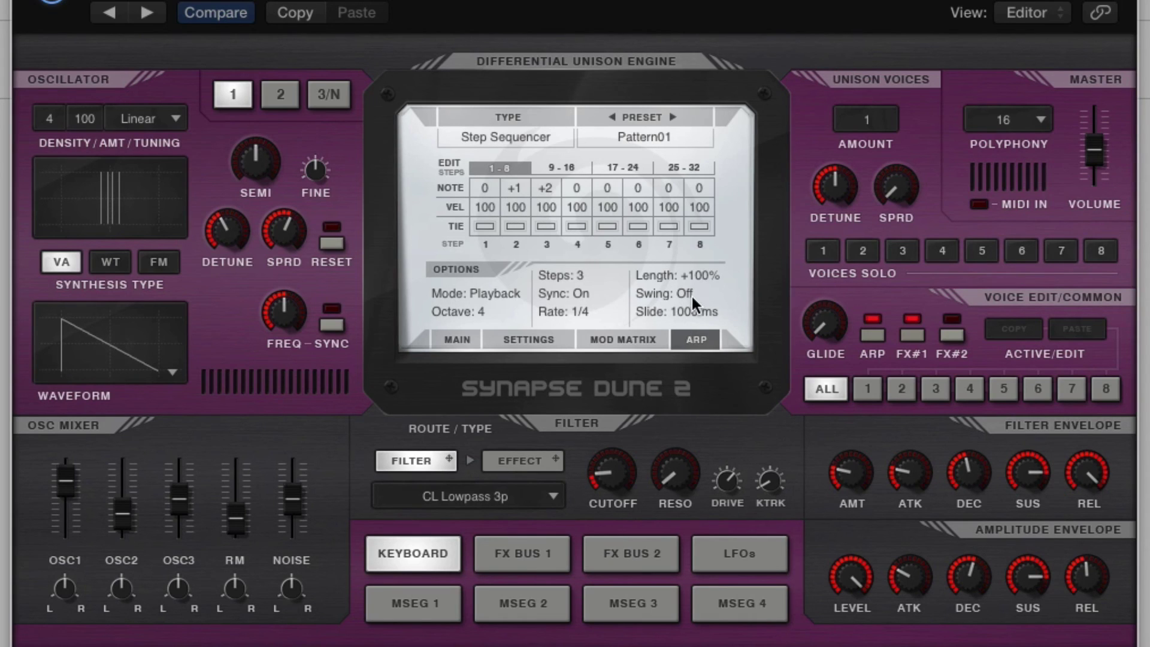
Try different swing and slide amounts, and return them to Off and 1000 ms.
{"action": "left_click_drag", "start_coordinate": [691, 293], "coordinate": [682, 150]}
{"action": "left_click_drag", "start_coordinate": [699, 296], "coordinate": [684, 322]}
{"action": "left_click", "coordinate": [699, 336]}
{"action": "left_click_drag", "start_coordinate": [697, 308], "coordinate": [693, 344]}
Switch the arpeggiator type from step sequencer to Midi.
{"action": "double_click", "coordinate": [520, 183]}
{"action": "left_click", "coordinate": [645, 111]}
{"action": "left_click", "coordinate": [611, 134]}
{"action": "left_click", "coordinate": [519, 137]}
{"action": "left_click", "coordinate": [529, 158]}
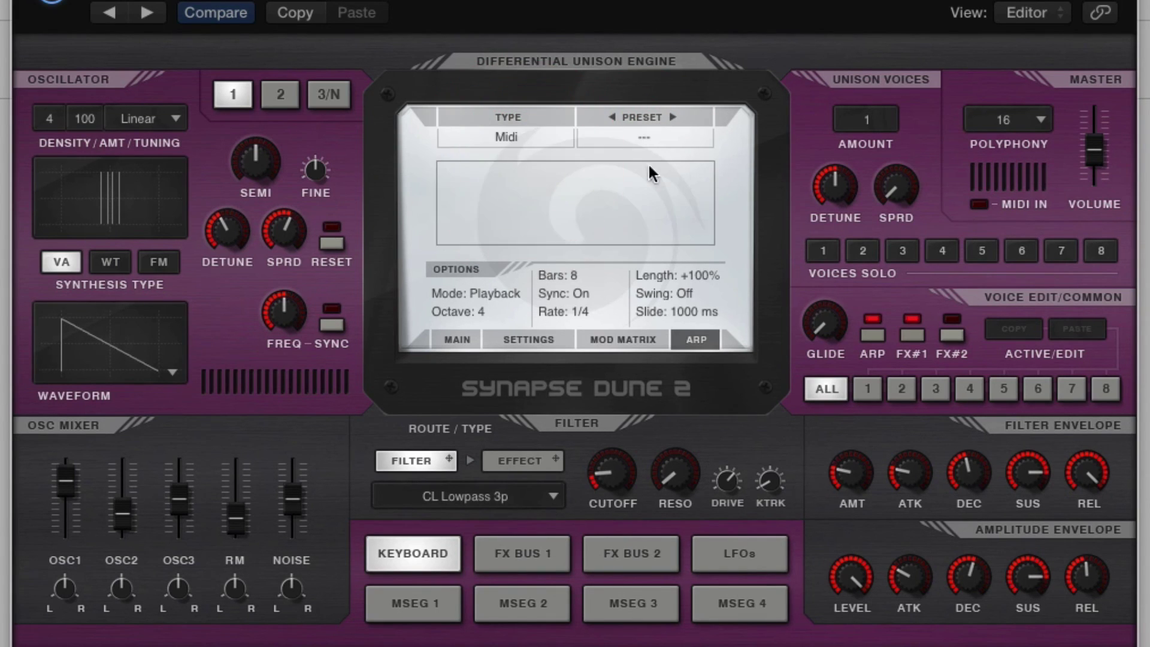
Load the Junebug EDM SEQ 01 MIDI pattern into the arpeggiator.
{"action": "left_click", "coordinate": [632, 140]}
{"action": "mouse_move", "coordinate": [681, 172]}
{"action": "left_click", "coordinate": [778, 175]}
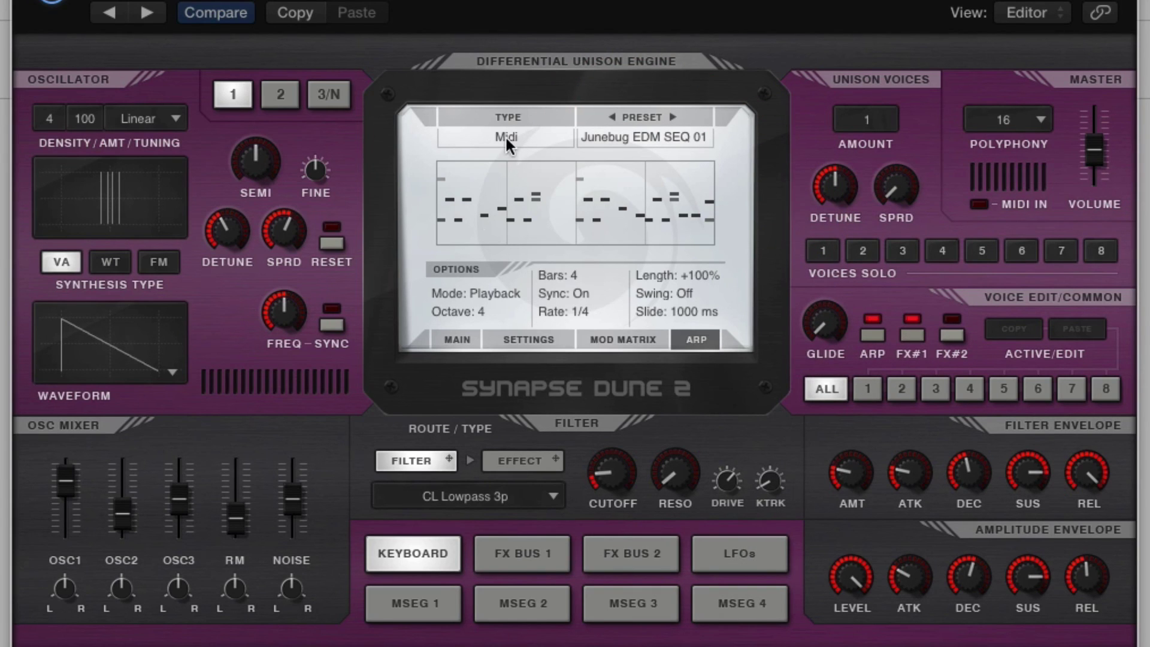
{"action": "left_click", "coordinate": [608, 138]}
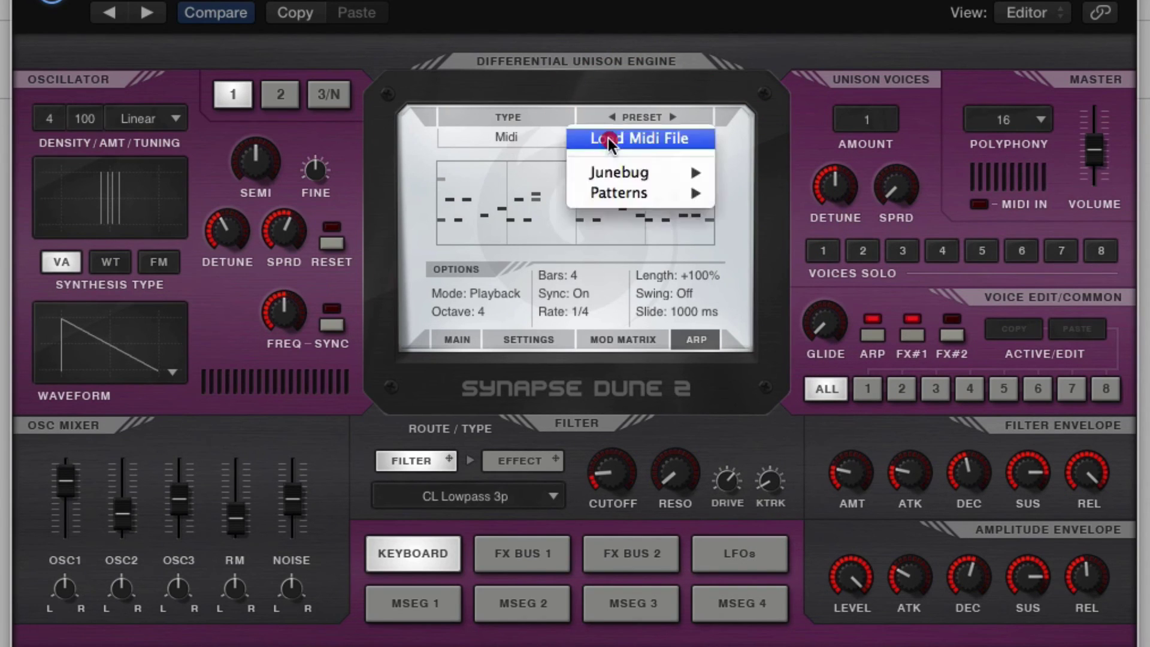
{"action": "left_click", "coordinate": [502, 143]}
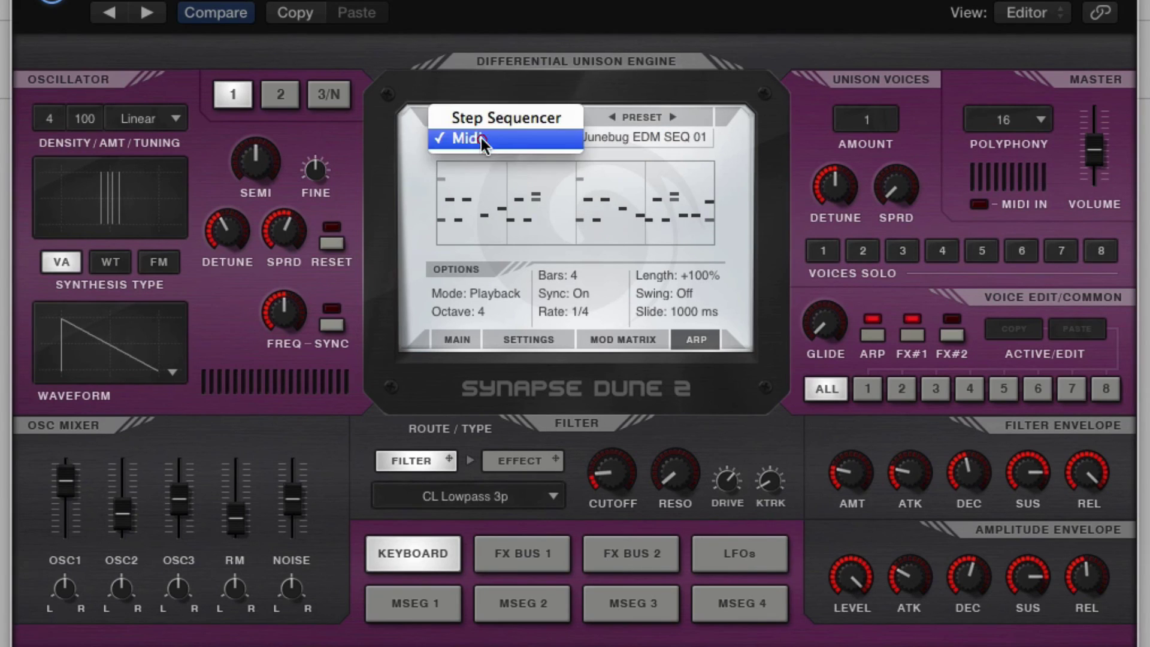
{"action": "left_click", "coordinate": [769, 228]}
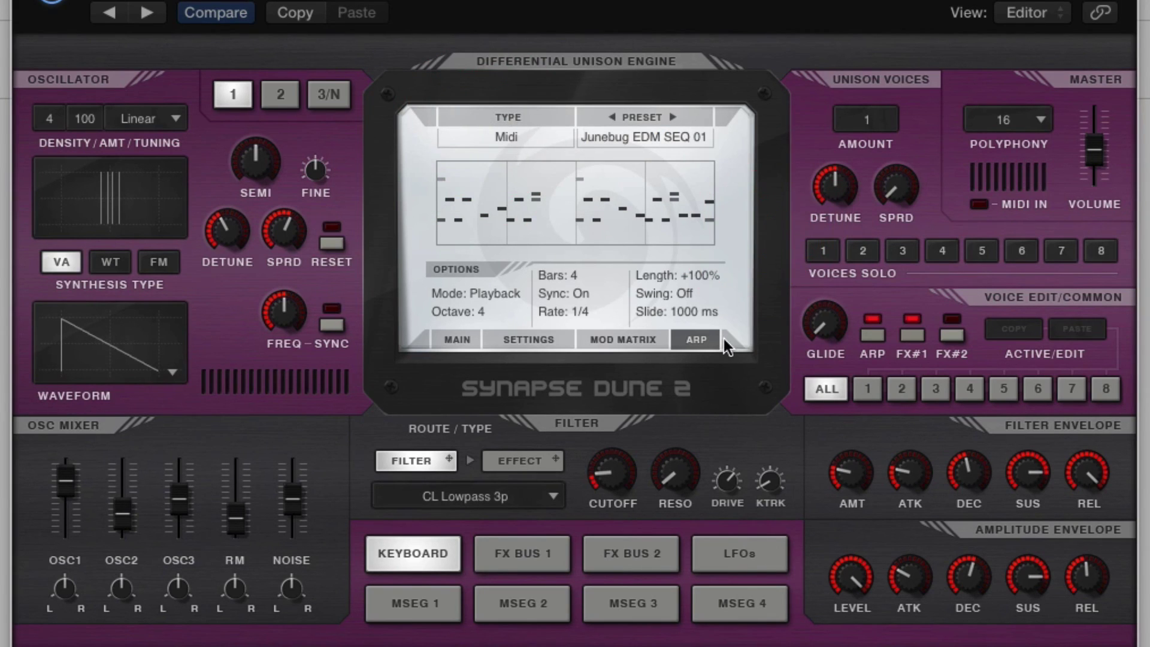
Reload the patch 002: Ambiose ST by switching to a neighbouring patch and back, and close the synth window.
{"action": "left_click", "coordinate": [450, 340]}
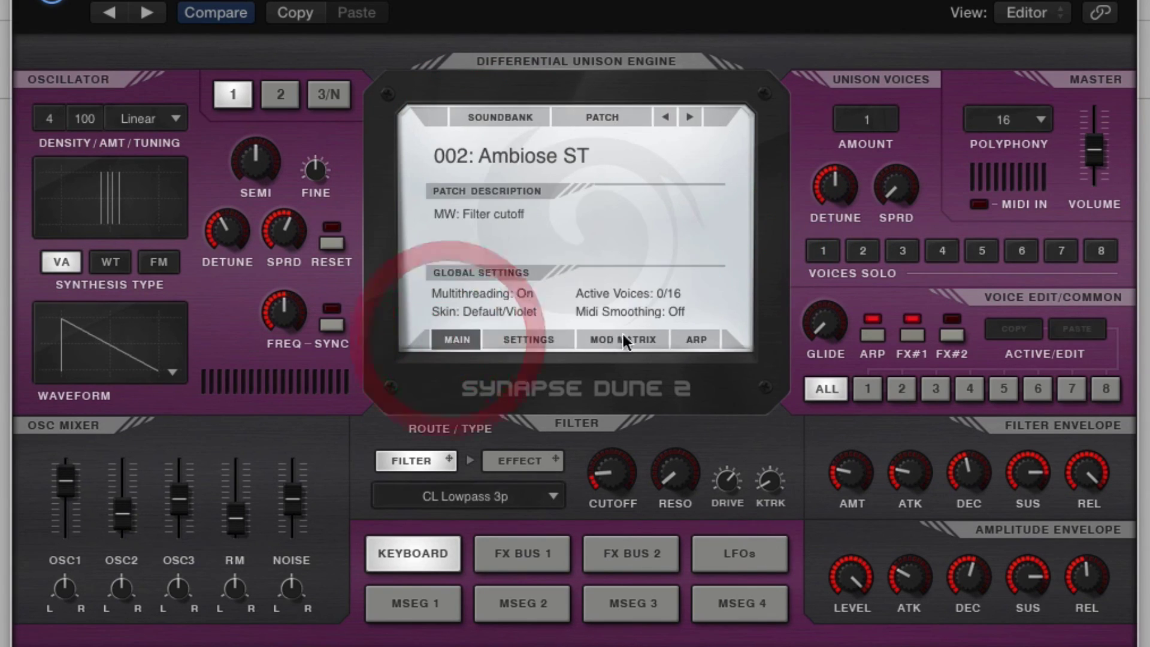
{"action": "left_click", "coordinate": [665, 117]}
{"action": "left_click", "coordinate": [689, 117]}
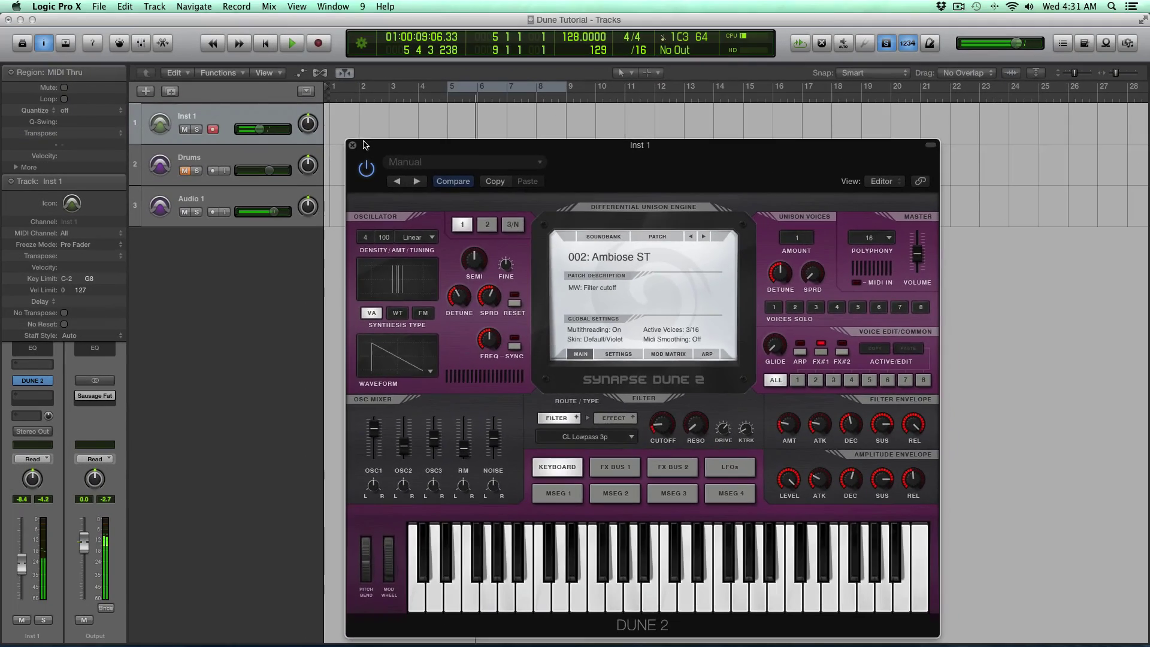
{"action": "left_click", "coordinate": [353, 145]}
Return the playhead to the project start and disarm the Audio 1 track for recording.
{"action": "left_click", "coordinate": [330, 101]}
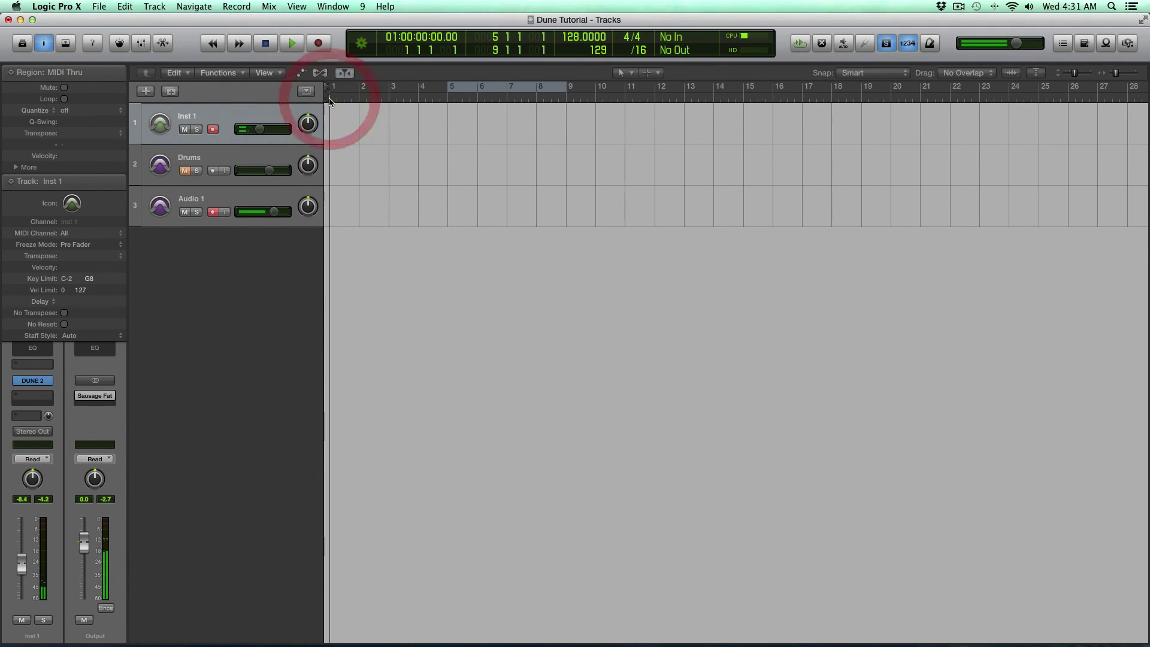
{"action": "left_click", "coordinate": [212, 212]}
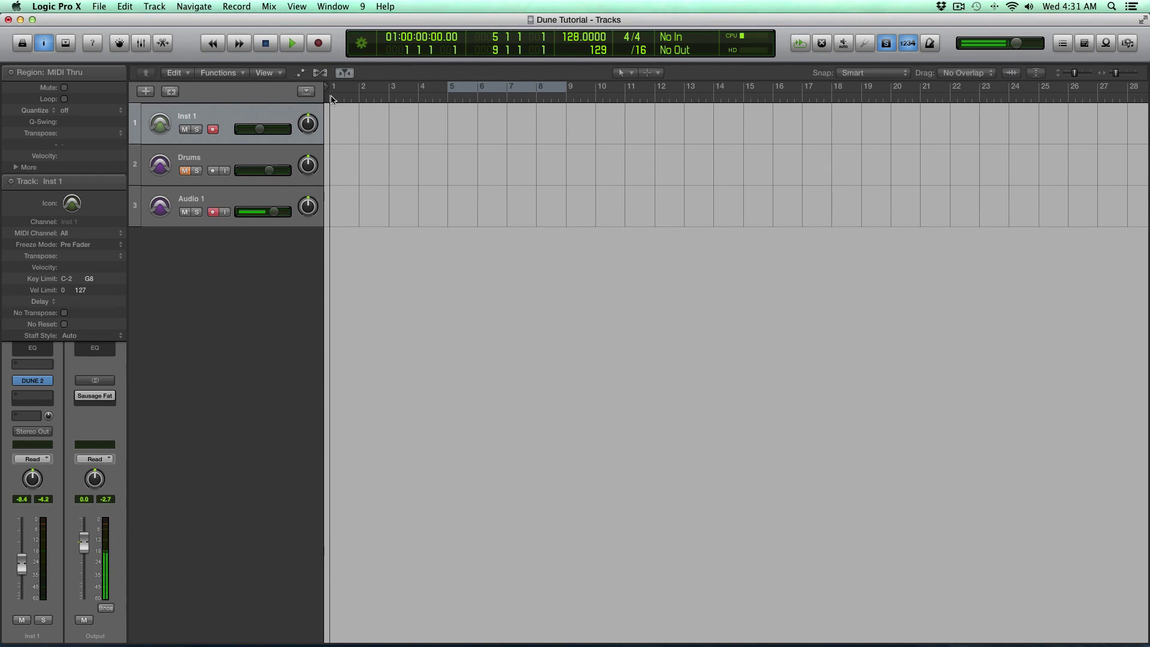
{"action": "left_click", "coordinate": [213, 213]}
{"action": "key", "text": "alt+r"}
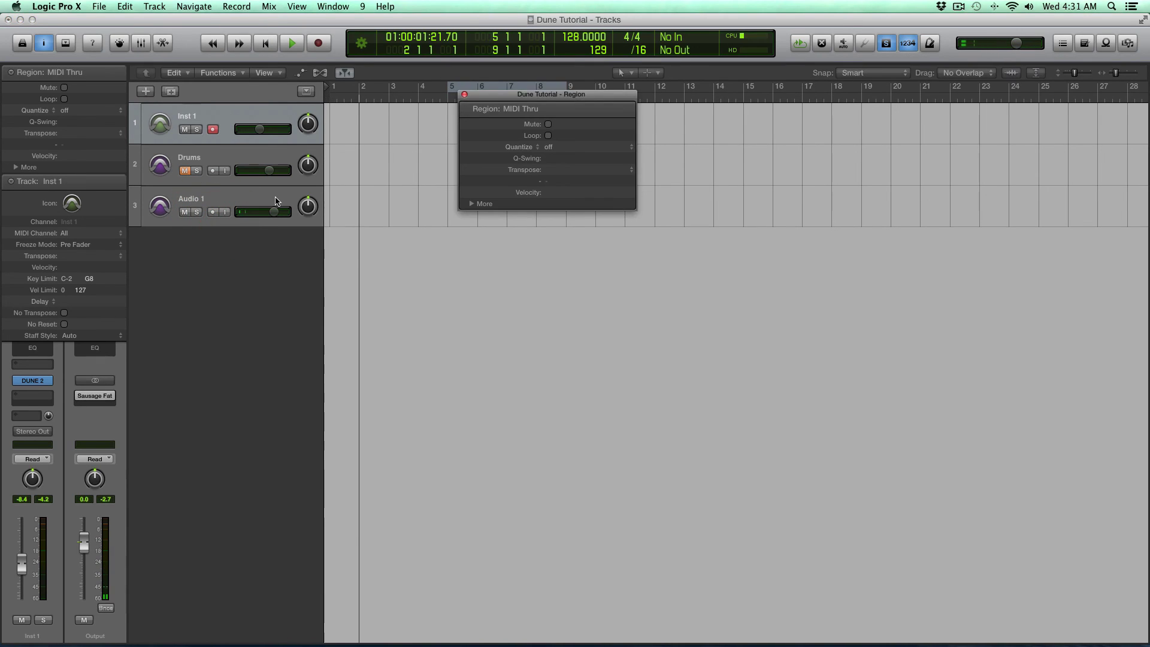
{"action": "left_click", "coordinate": [465, 96]}
Record a MIDI part on the Inst 1 track through bar 5 and select the recorded region.
{"action": "key", "text": "r"}
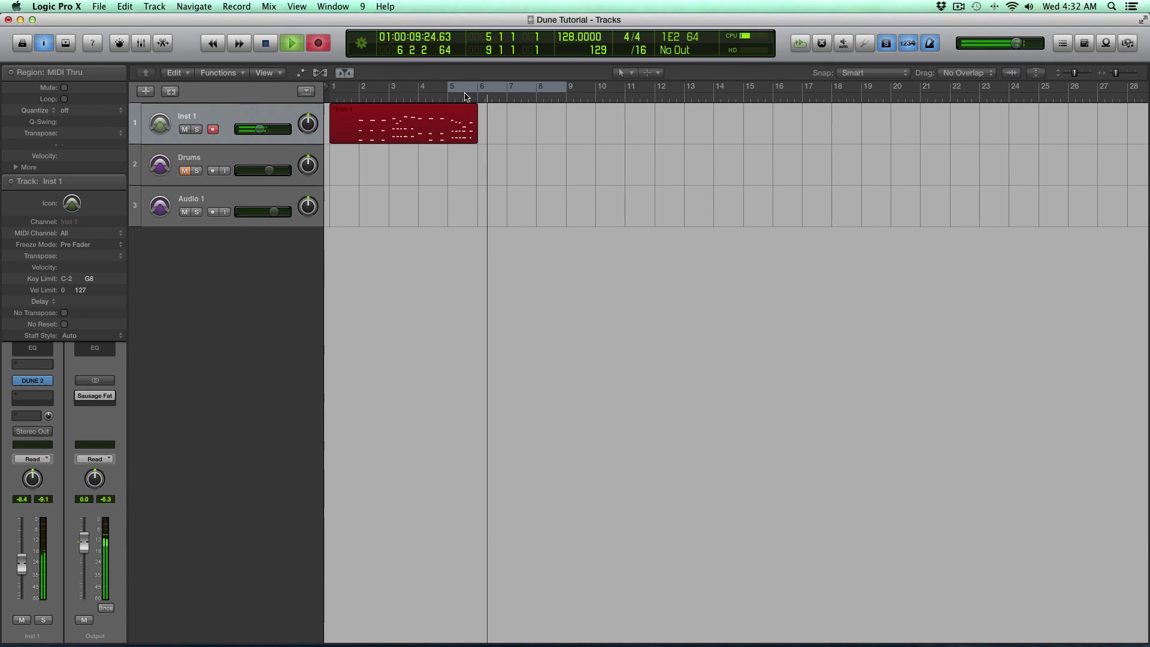
{"action": "key", "text": "space"}
{"action": "left_click", "coordinate": [205, 205]}
{"action": "left_click", "coordinate": [390, 180]}
{"action": "left_click", "coordinate": [386, 133]}
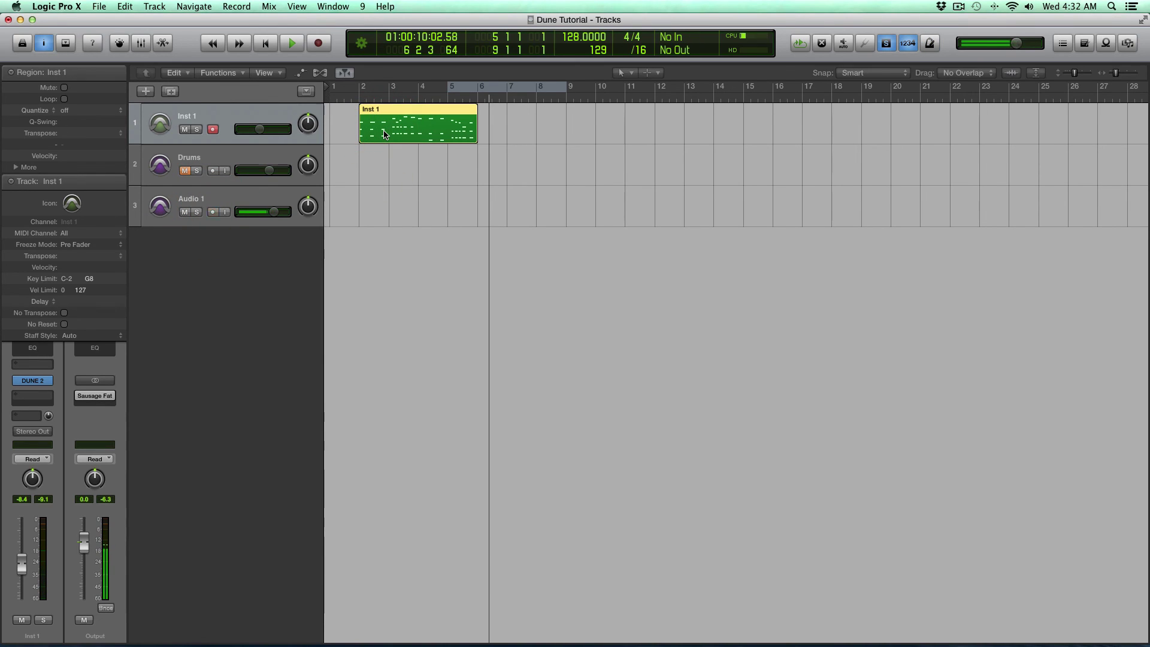
Open the Inst 1 region in the Piano Roll, fit all its notes in view and select a single note.
{"action": "double_click", "coordinate": [386, 133]}
{"action": "left_click", "coordinate": [488, 606]}
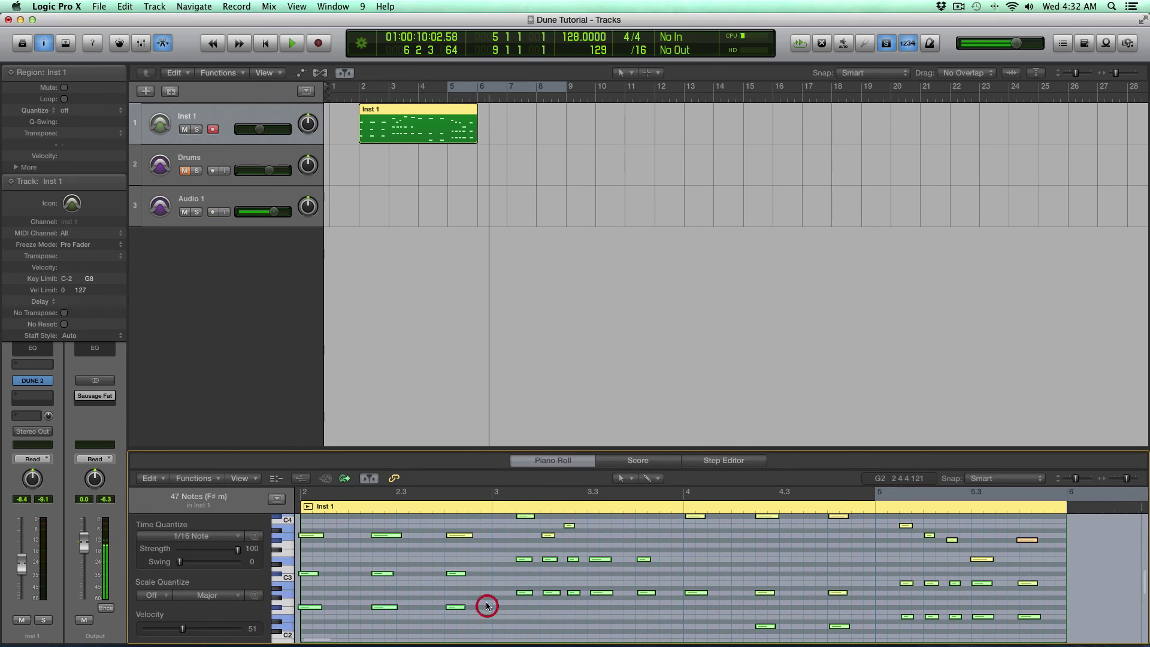
{"action": "key", "text": "super+a"}
{"action": "key", "text": "z"}
{"action": "left_click", "coordinate": [536, 565]}
{"action": "left_click", "coordinate": [515, 560]}
{"action": "left_click_drag", "start_coordinate": [514, 559], "coordinate": [514, 558]}
Set the cycle range from bar 2 to bar 6 and raise the Inst 1 track volume slightly during playback.
{"action": "key", "text": "space"}
{"action": "left_click_drag", "start_coordinate": [363, 90], "coordinate": [477, 94]}
{"action": "key", "text": "space"}
{"action": "left_click_drag", "start_coordinate": [261, 129], "coordinate": [280, 127]}
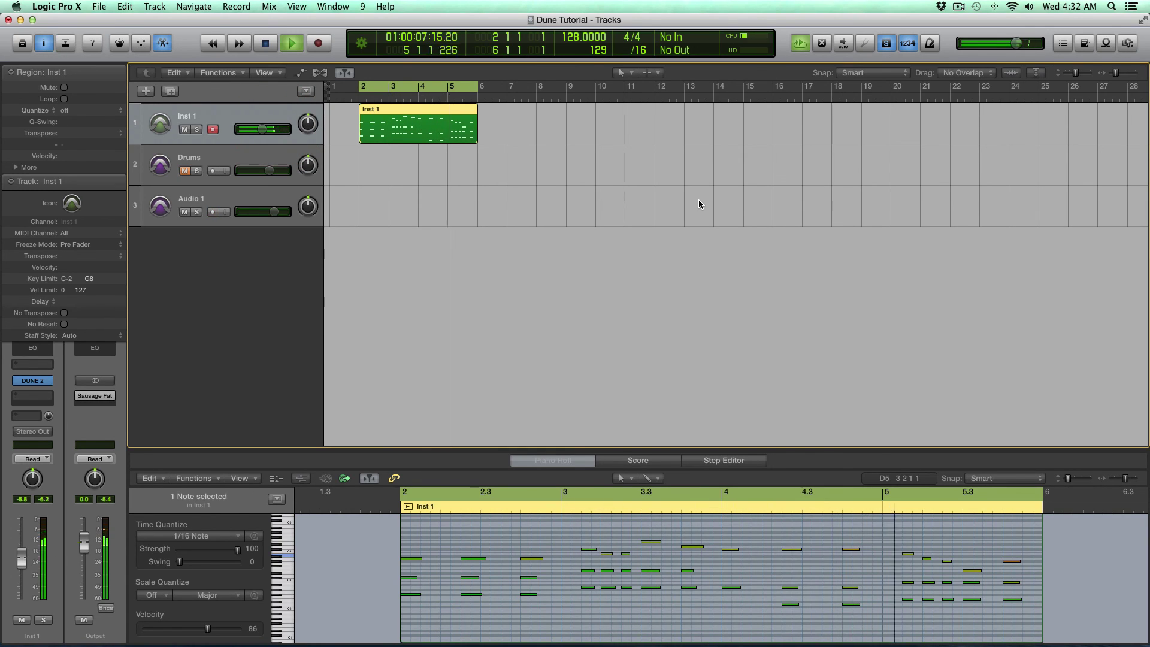
Stop playback and copy the middle chord note just before bar 4 to the start of bar 4.
{"action": "key", "text": "space"}
{"action": "left_click", "coordinate": [737, 576]}
{"action": "left_click_drag", "start_coordinate": [688, 574], "coordinate": [727, 571]}
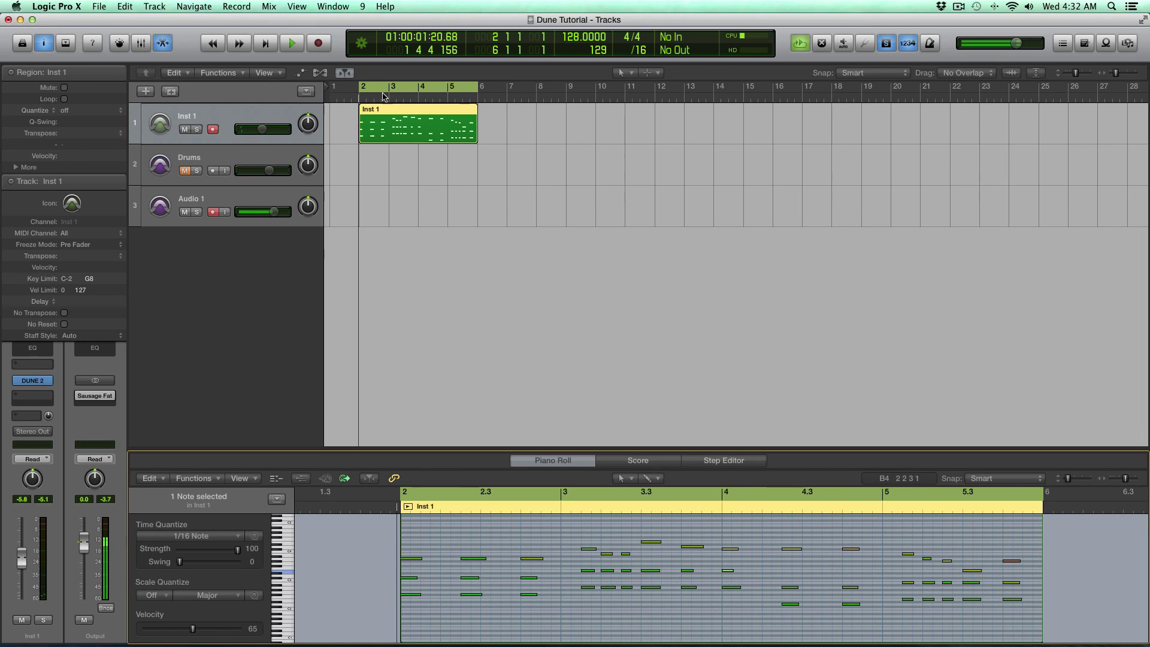
Move the Inst 1 region to start at bar 1 and set the cycle range from bar 1 to bar 5.
{"action": "left_click", "coordinate": [380, 92]}
{"action": "left_click", "coordinate": [542, 126]}
{"action": "left_click_drag", "start_coordinate": [526, 126], "coordinate": [346, 115]}
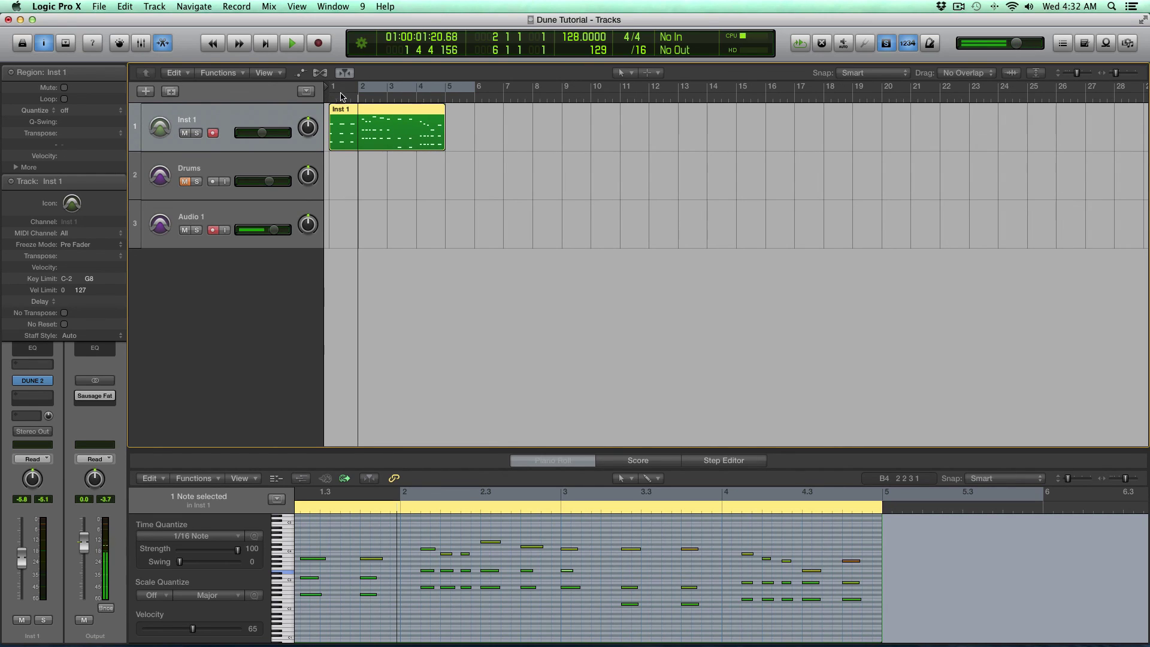
{"action": "left_click_drag", "start_coordinate": [333, 88], "coordinate": [441, 87]}
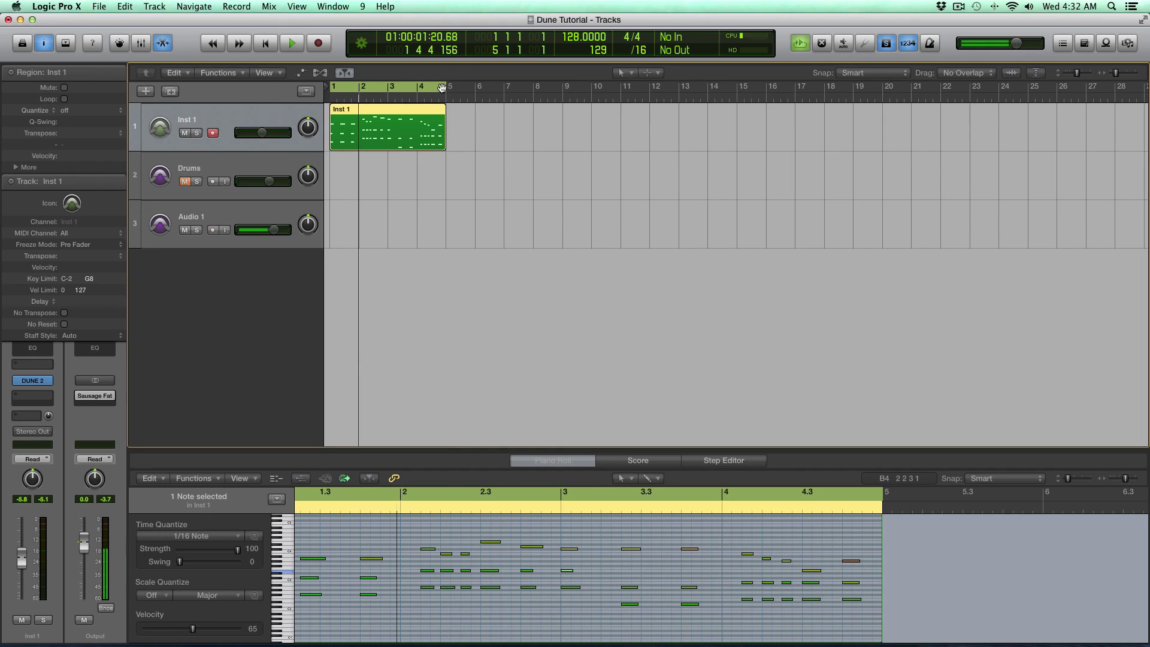
Close the Piano Roll and export the Inst 1 region as a MIDI file named Chords New on the Desktop.
{"action": "key", "text": "super+Right"}
{"action": "key", "text": "x"}
{"action": "key", "text": "x"}
{"action": "key", "text": "super+Left"}
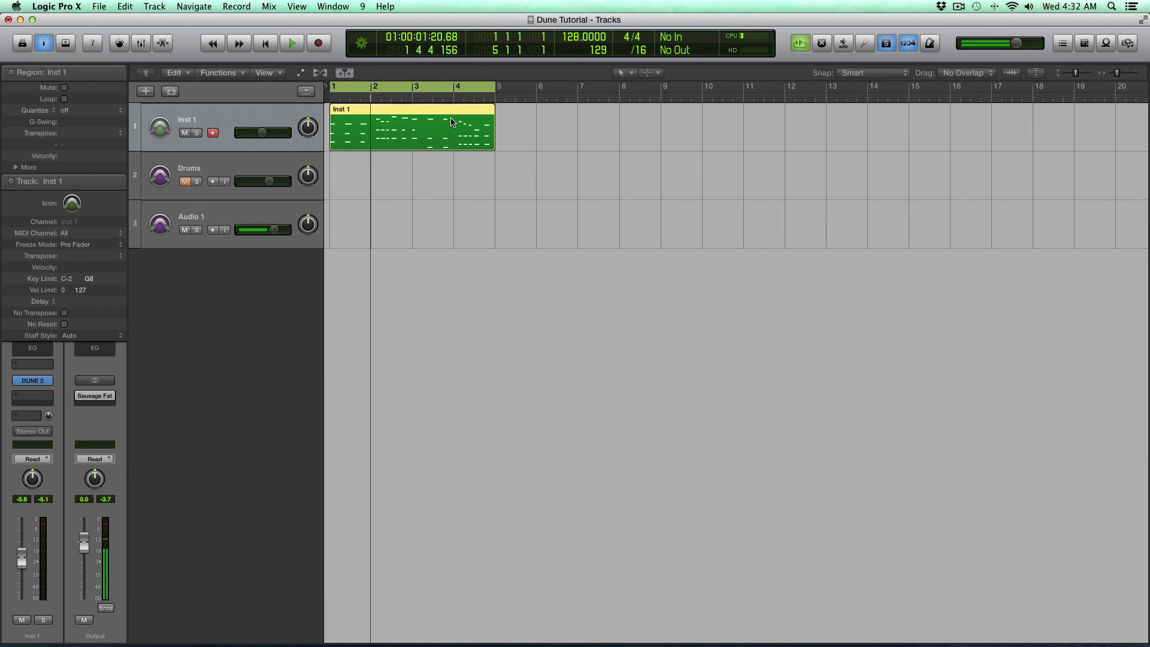
{"action": "right_click", "coordinate": [396, 127]}
{"action": "left_click", "coordinate": [410, 123]}
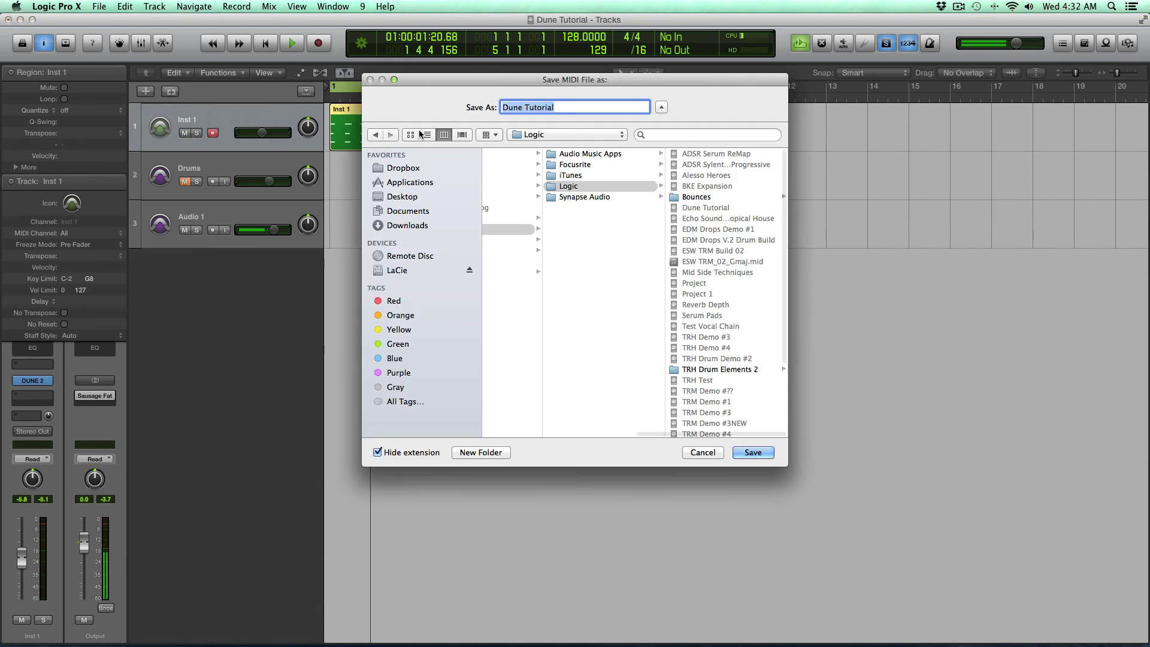
{"action": "type", "text": "Chords New"}
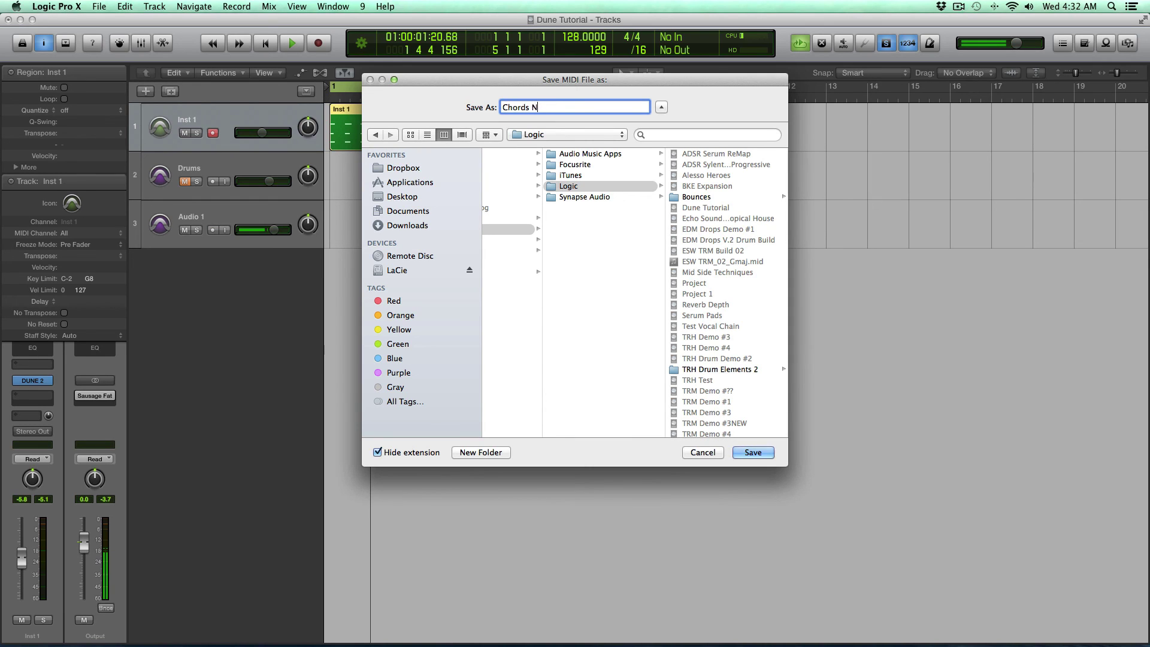
{"action": "left_click", "coordinate": [402, 196]}
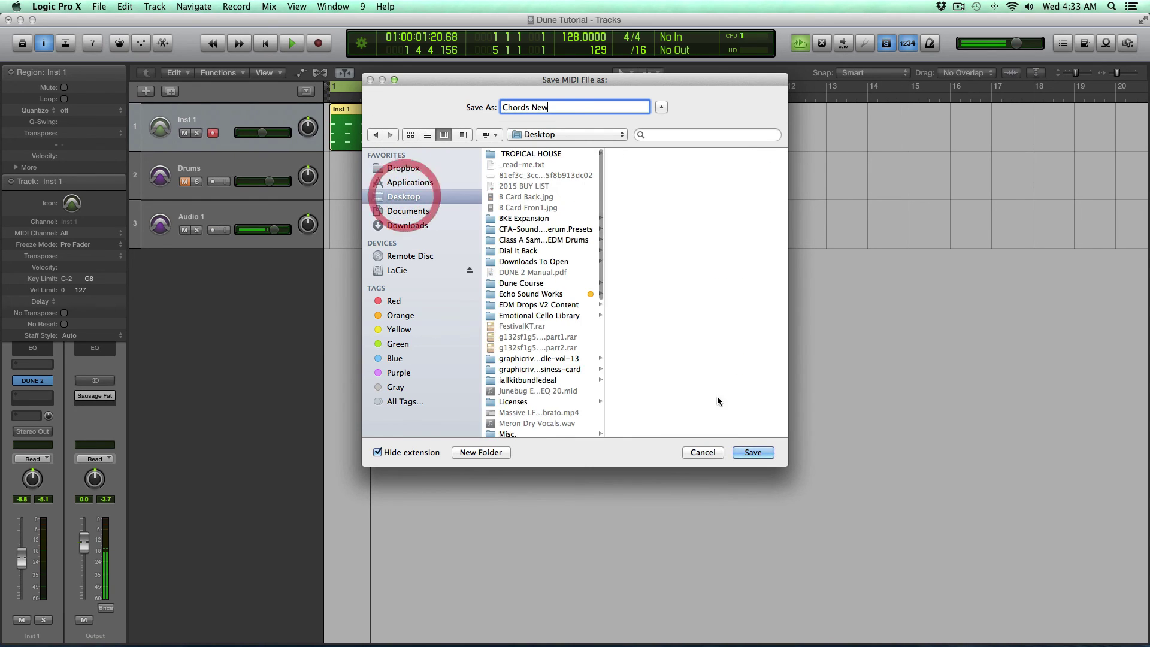
{"action": "left_click", "coordinate": [758, 455]}
Play the Inst 1 region briefly, stop playback and mute the region.
{"action": "left_click", "coordinate": [473, 129]}
{"action": "key", "text": "space"}
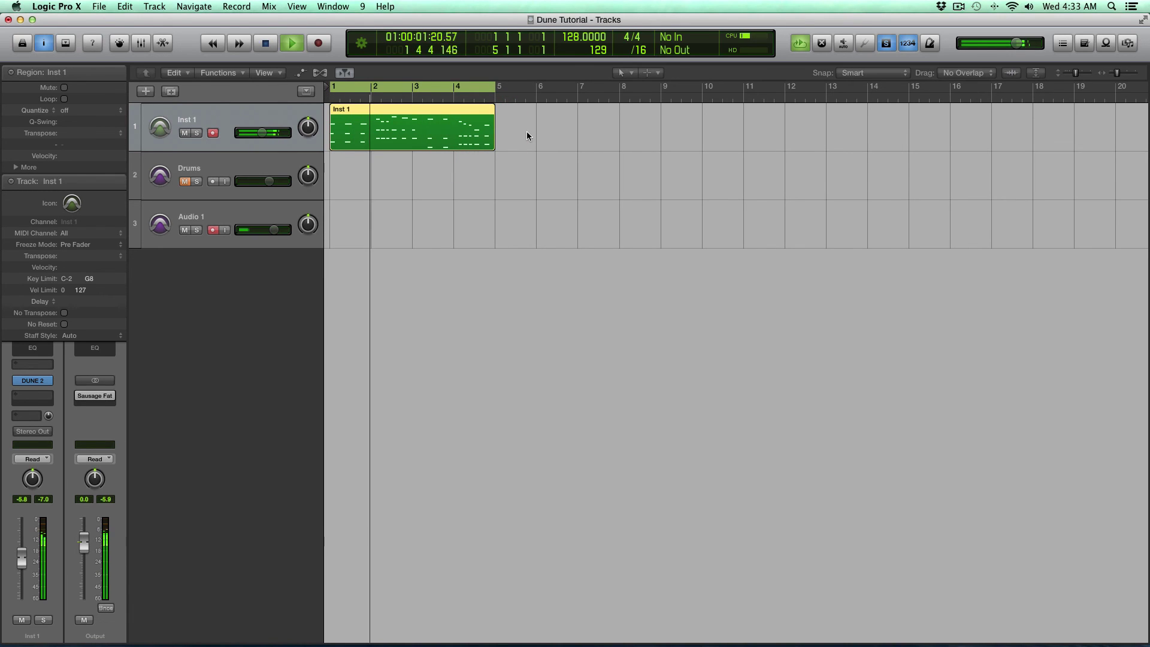
{"action": "left_click", "coordinate": [426, 138]}
{"action": "key", "text": "space"}
{"action": "key", "text": "ctrl+m"}
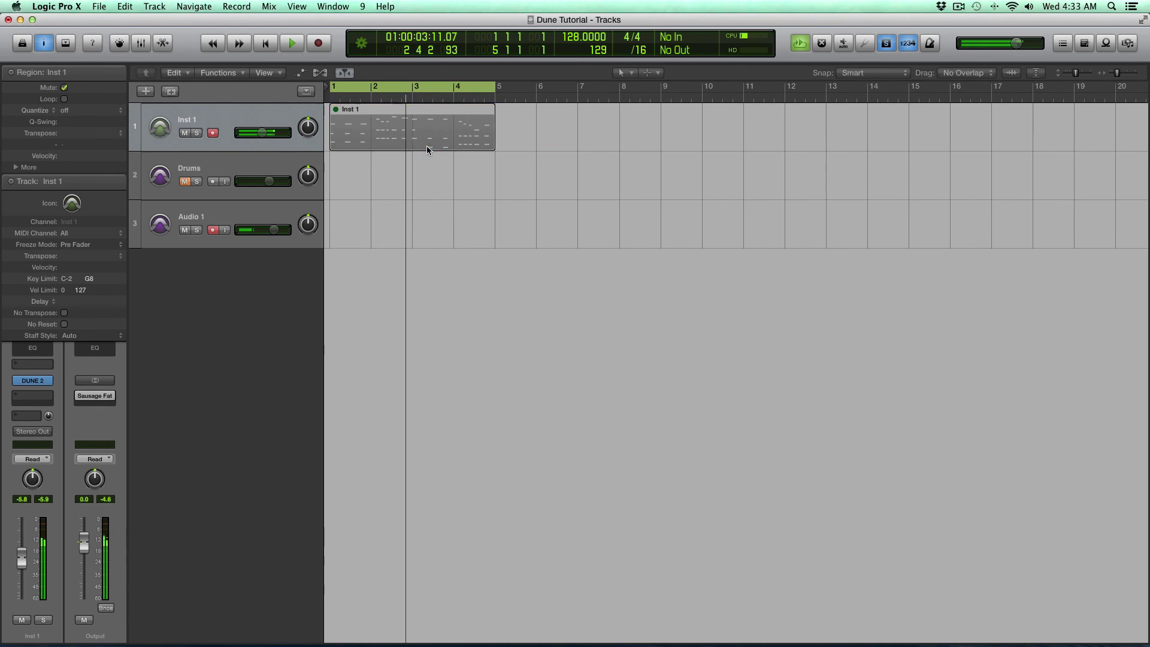
Open the DUNE 2 synth on Inst 1, show its arpeggiator page and set the arpeggiator type to Midi.
{"action": "left_click", "coordinate": [37, 381]}
{"action": "left_click", "coordinate": [707, 353]}
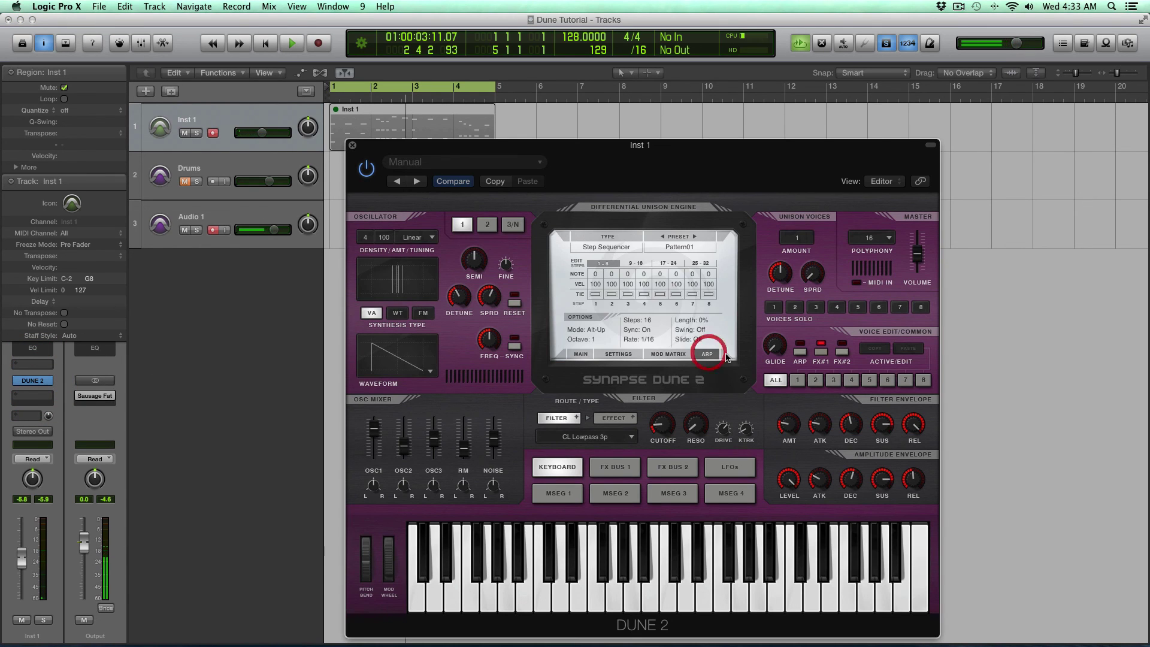
{"action": "left_click", "coordinate": [801, 358]}
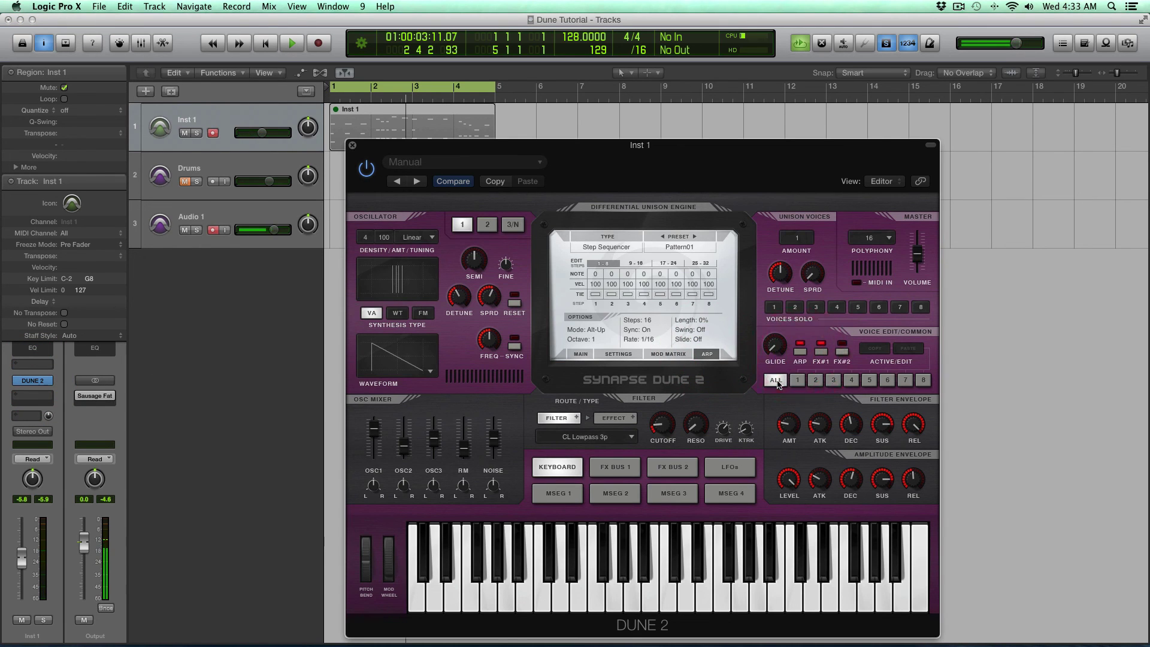
{"action": "left_click", "coordinate": [668, 252]}
{"action": "left_click", "coordinate": [605, 247]}
{"action": "left_click", "coordinate": [604, 258]}
{"action": "left_click", "coordinate": [623, 247]}
Load the Chords New MIDI file from the Desktop into the arpeggiator.
{"action": "left_click", "coordinate": [687, 249]}
{"action": "left_click", "coordinate": [687, 249]}
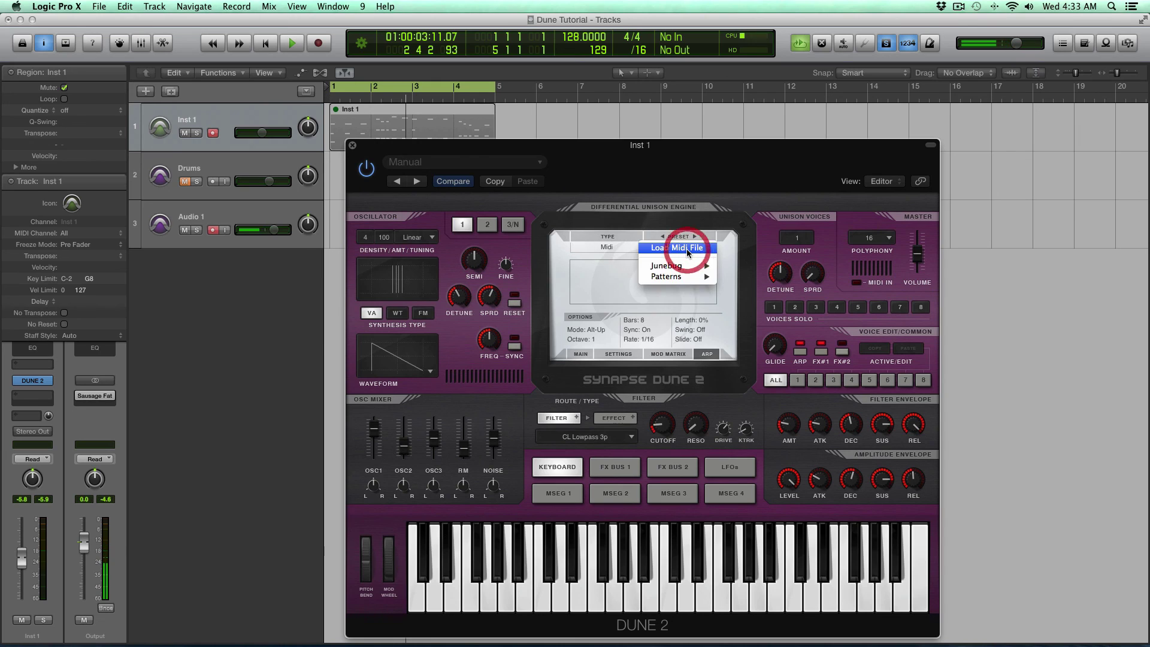
{"action": "left_click", "coordinate": [687, 249]}
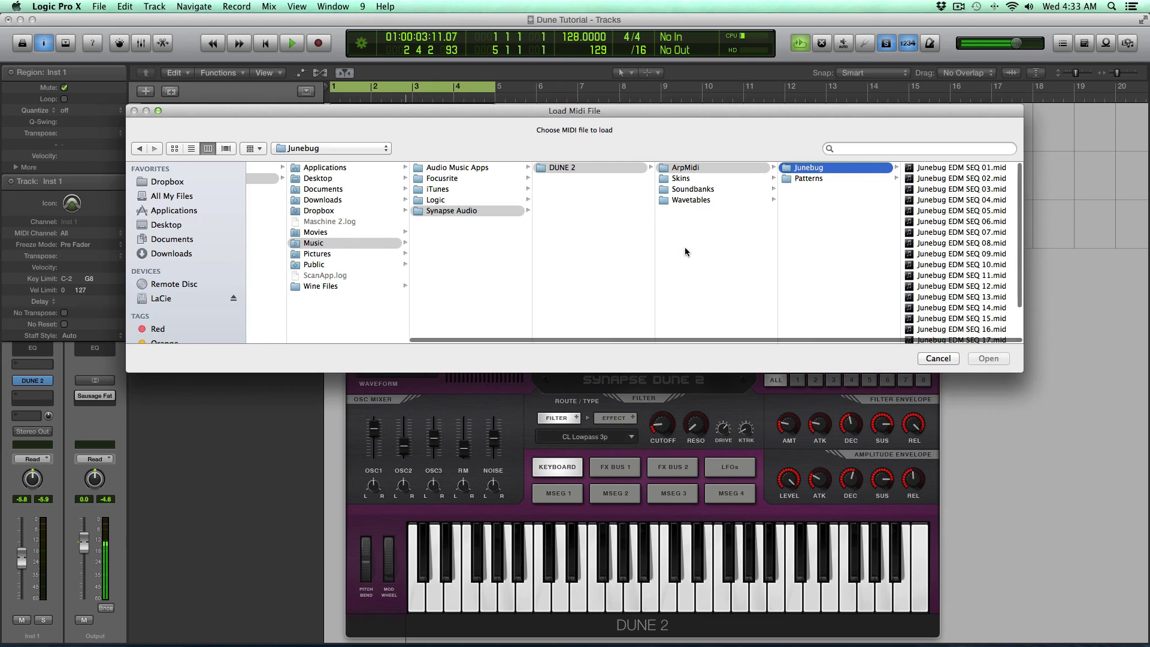
{"action": "left_click", "coordinate": [169, 225]}
{"action": "scroll", "coordinate": [298, 240], "scroll_direction": "up", "scroll_amount": 5}
{"action": "double_click", "coordinate": [298, 223]}
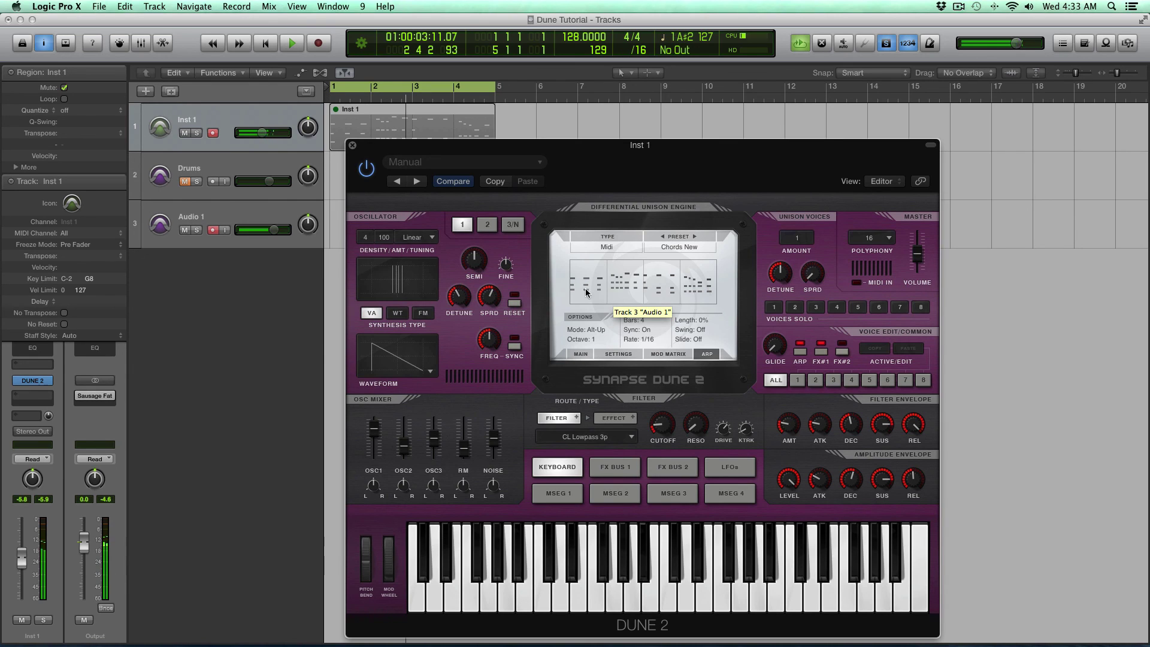
Set the arpeggiator mode to Playback and its swing to +8%.
{"action": "left_click", "coordinate": [600, 331]}
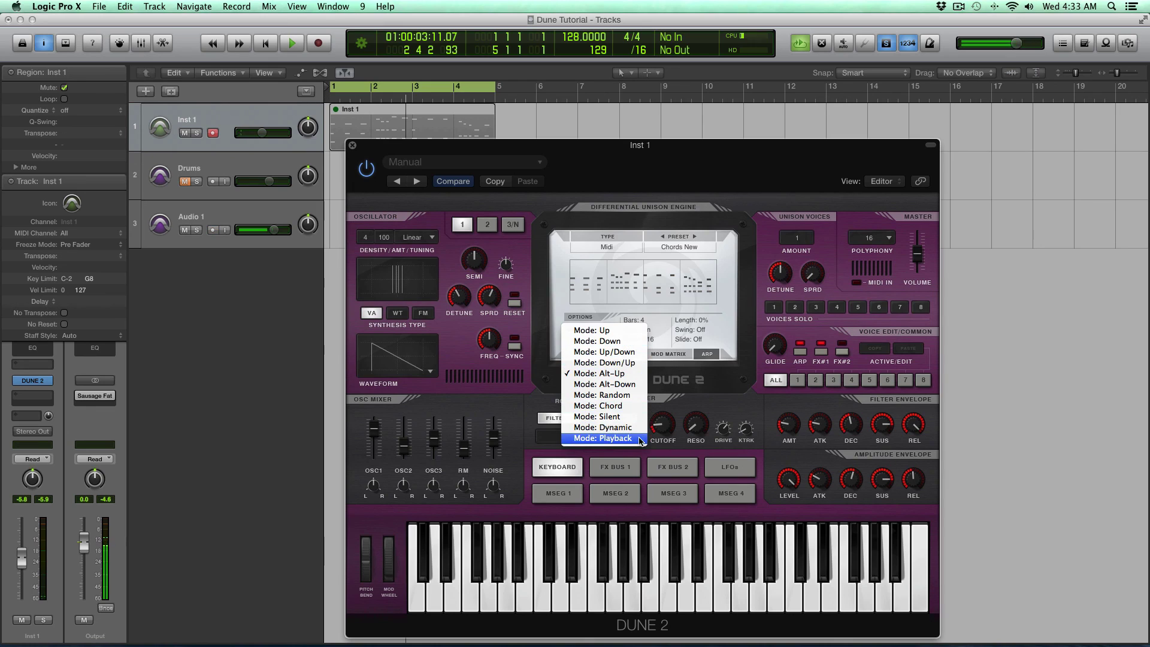
{"action": "left_click", "coordinate": [605, 438]}
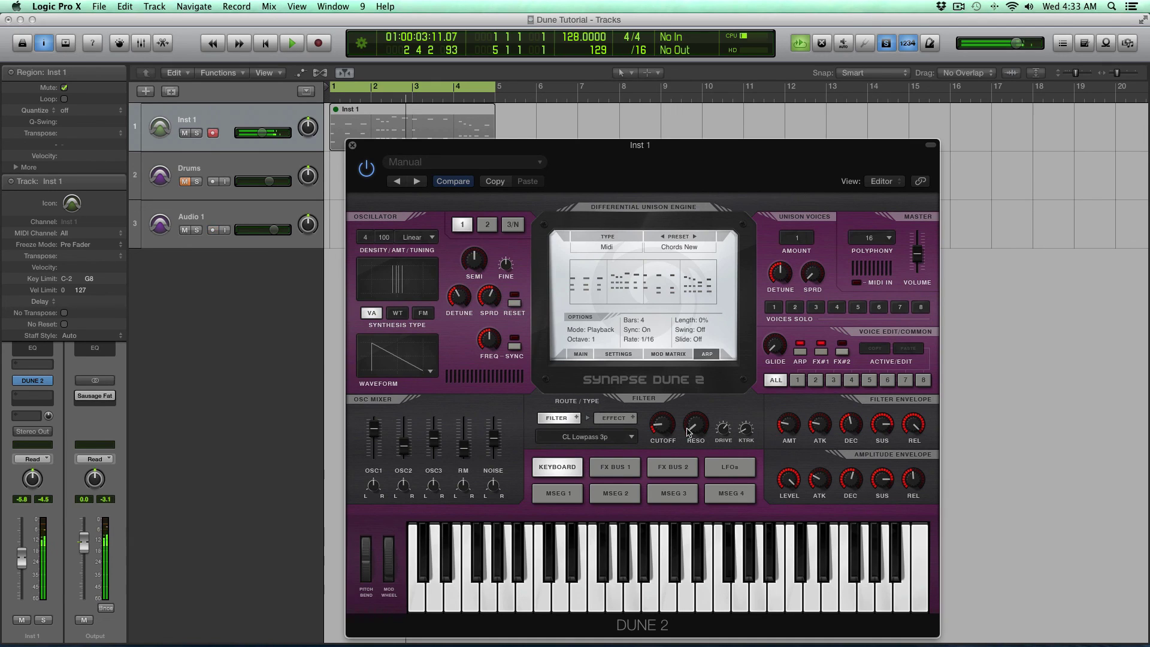
{"action": "left_click_drag", "start_coordinate": [706, 334], "coordinate": [707, 317]}
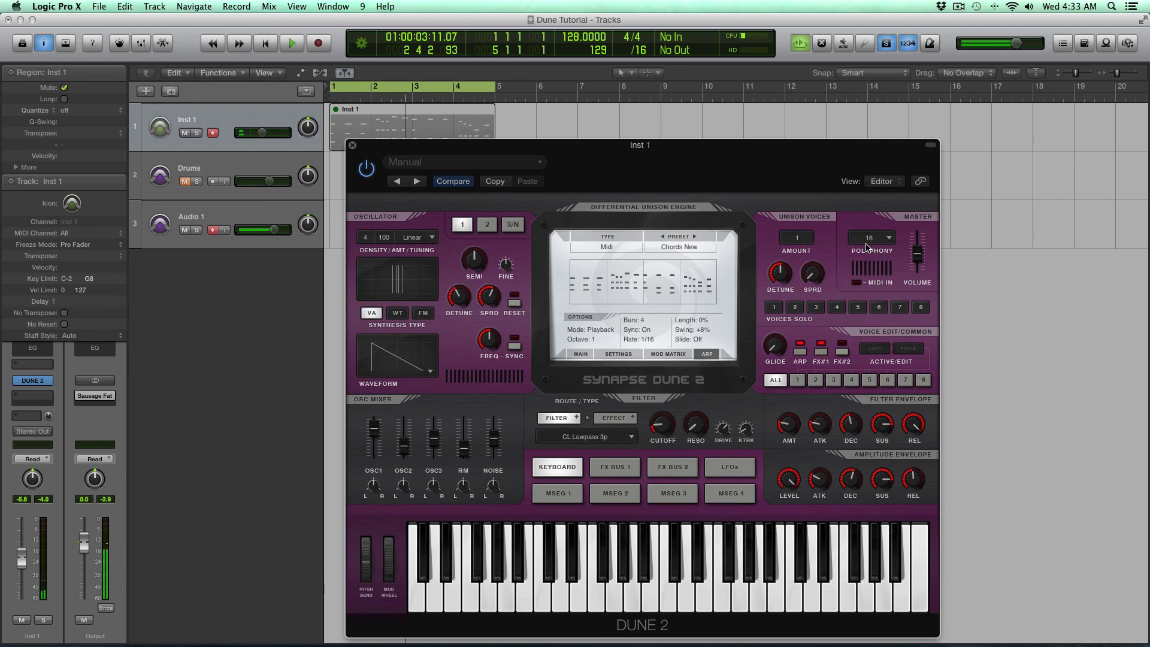
Load the Junebug EDM SEQ 03 MIDI pattern into the arpeggiator and keep the mode on Playback.
{"action": "left_click", "coordinate": [678, 248]}
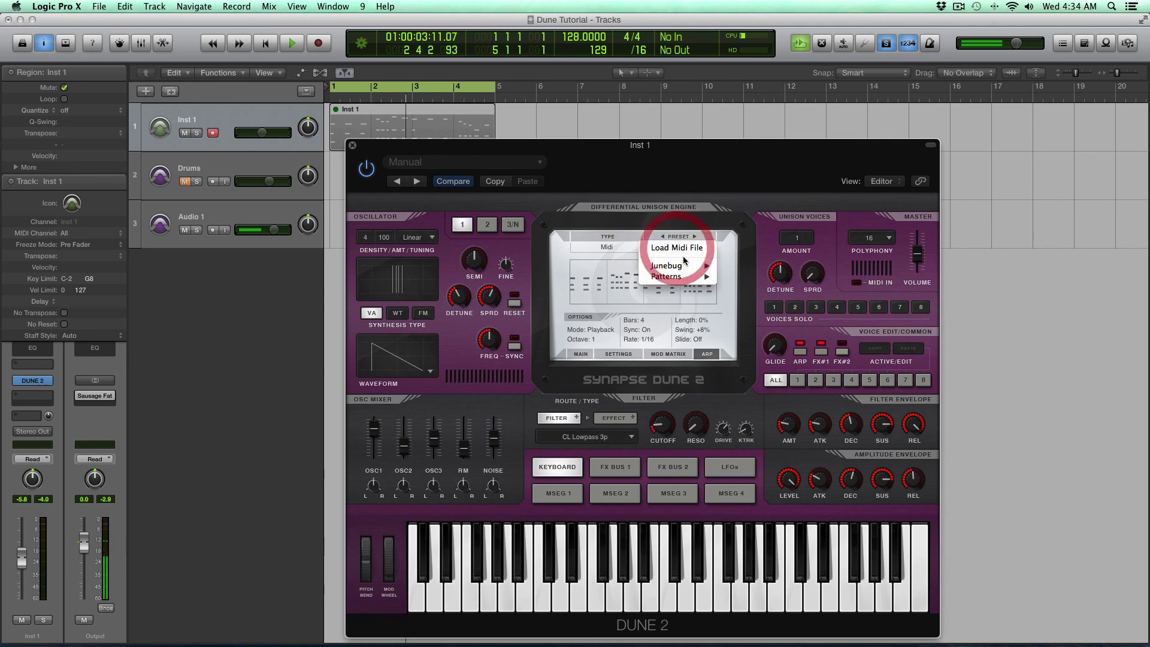
{"action": "mouse_move", "coordinate": [665, 261]}
{"action": "left_click", "coordinate": [770, 290]}
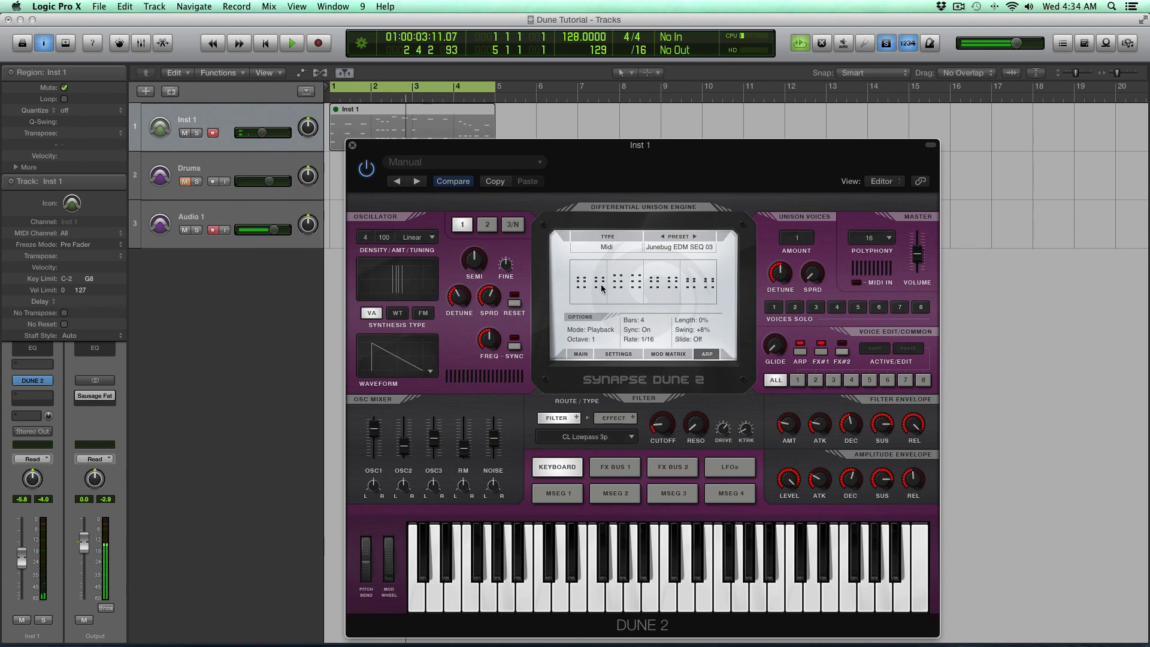
{"action": "left_click", "coordinate": [605, 331]}
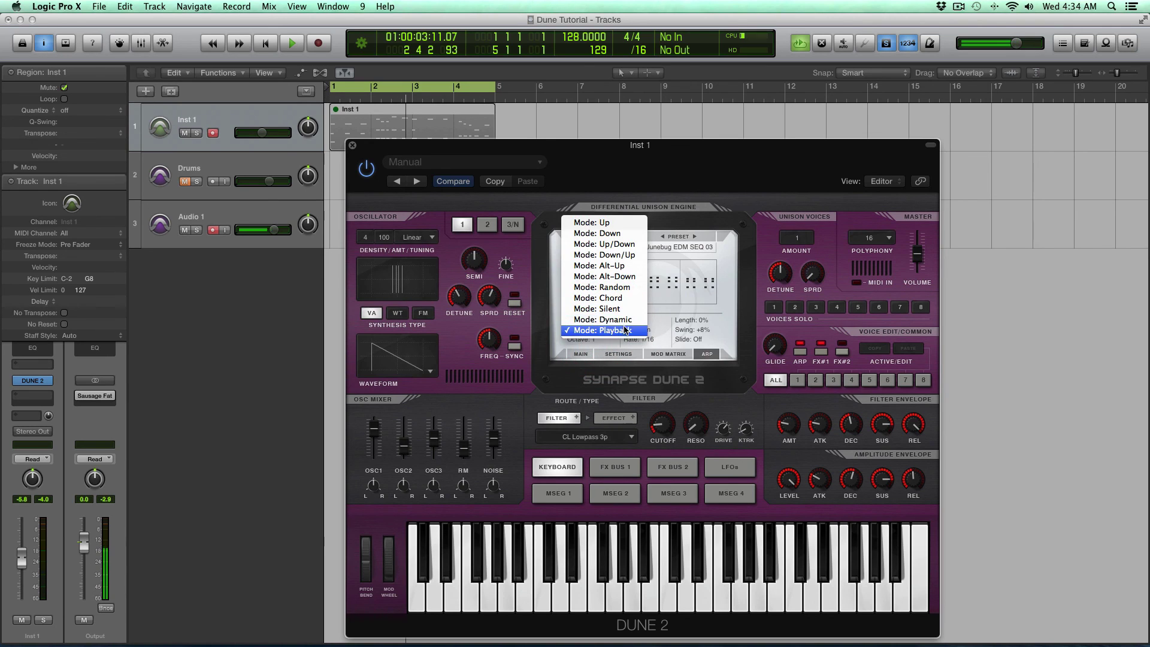
{"action": "left_click", "coordinate": [629, 330]}
Load the Junebug EDM SEQ 04 MIDI pattern and set the arpeggiator mode to Dynamic.
{"action": "left_click", "coordinate": [680, 247]}
{"action": "mouse_move", "coordinate": [674, 266]}
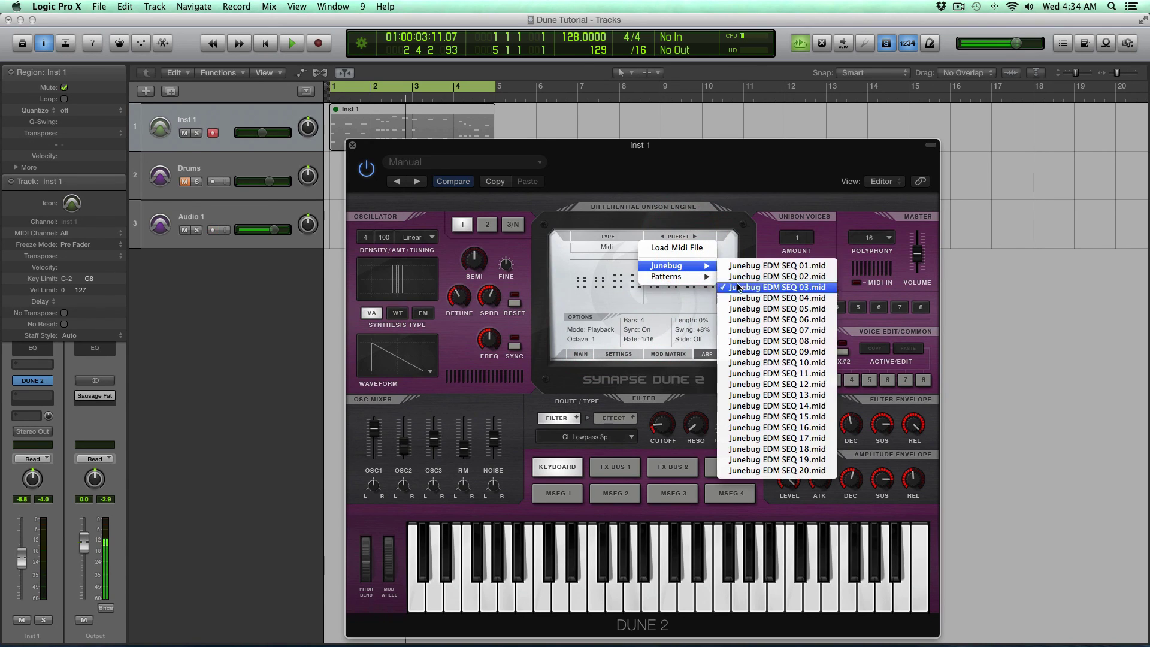
{"action": "left_click", "coordinate": [754, 298]}
{"action": "left_click", "coordinate": [596, 330]}
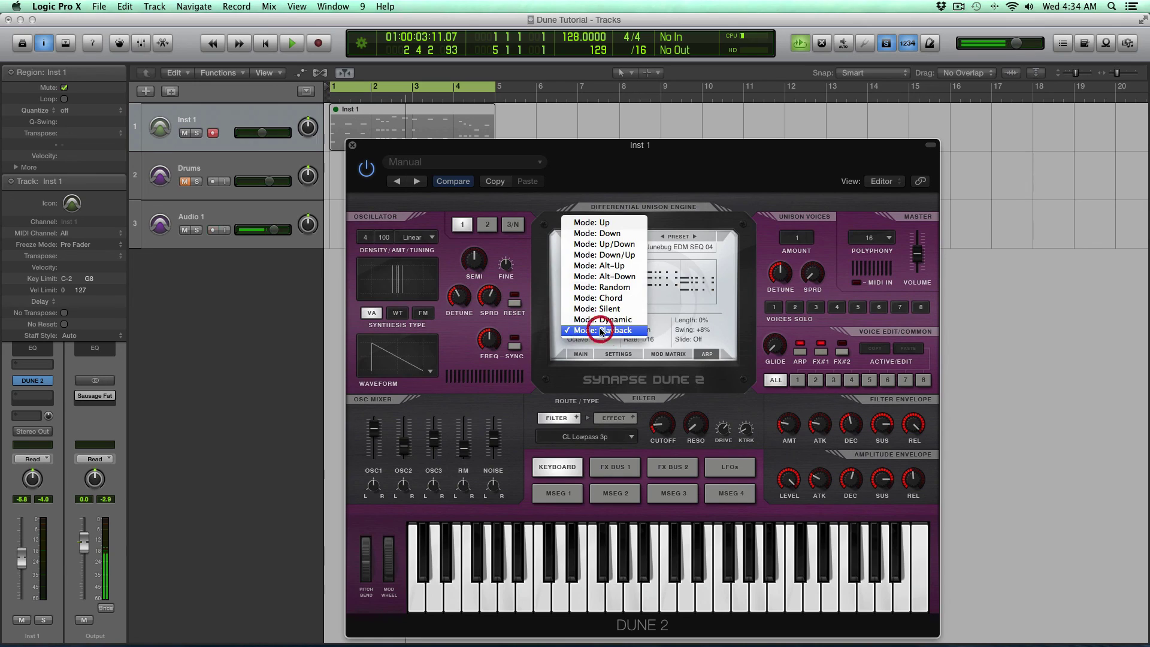
{"action": "left_click", "coordinate": [604, 322]}
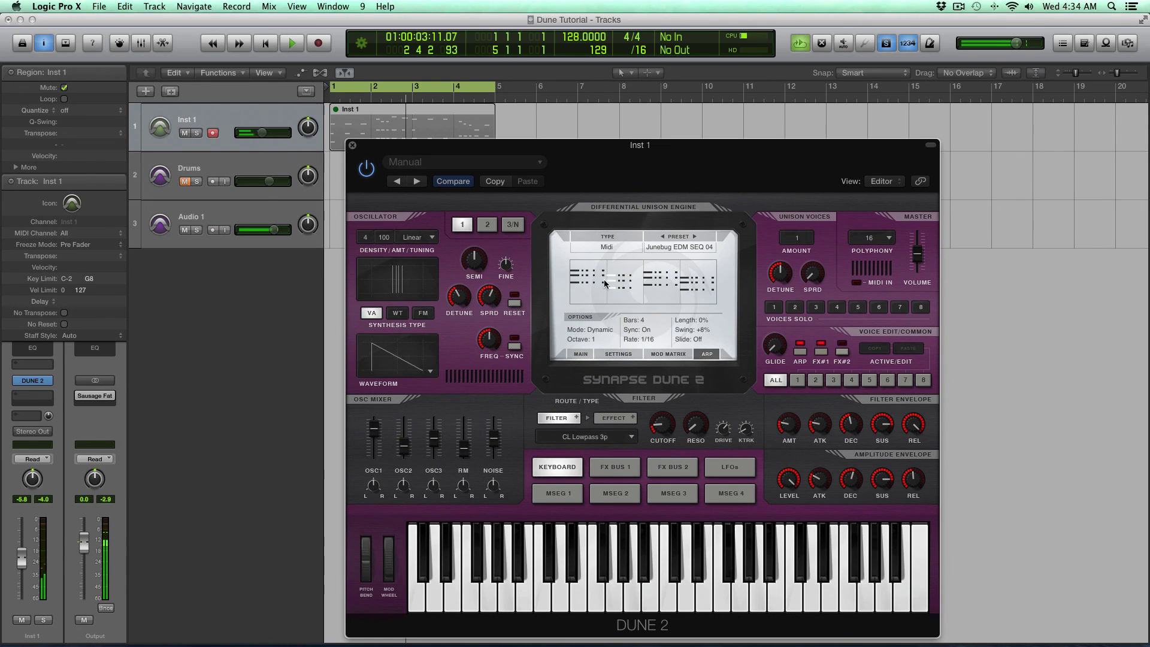
Switch the arpeggiator mode to Playback, try Chord mode, and return to Playback.
{"action": "left_click", "coordinate": [593, 329]}
{"action": "left_click", "coordinate": [606, 336]}
{"action": "left_click", "coordinate": [612, 314]}
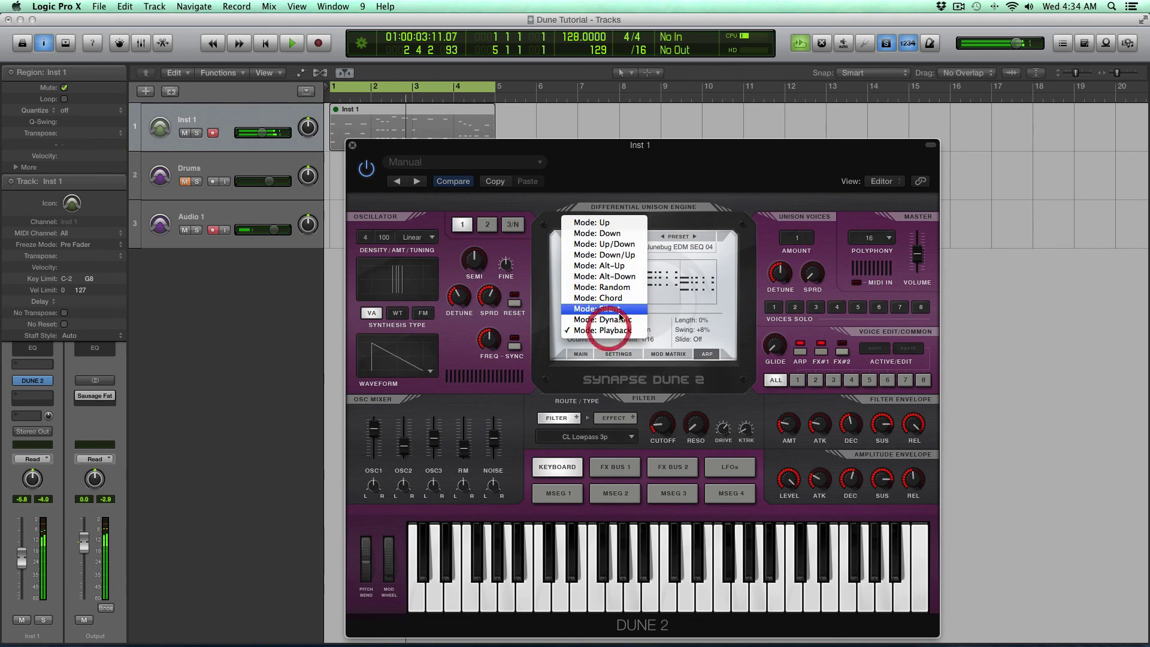
{"action": "left_click", "coordinate": [621, 300]}
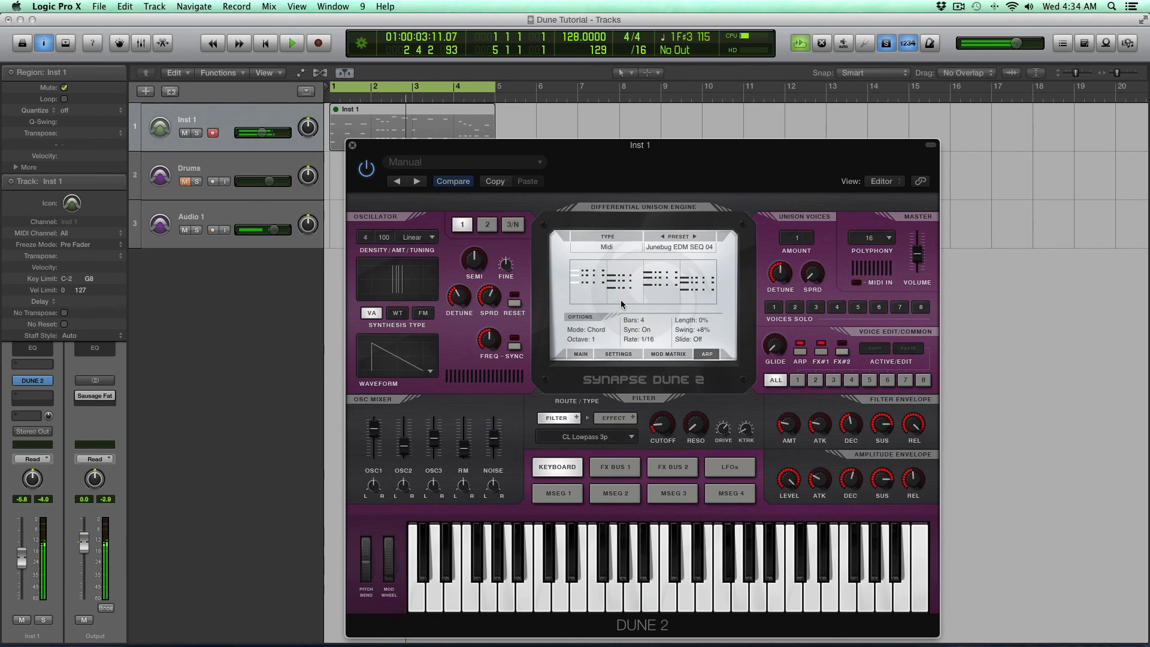
{"action": "left_click", "coordinate": [607, 330]}
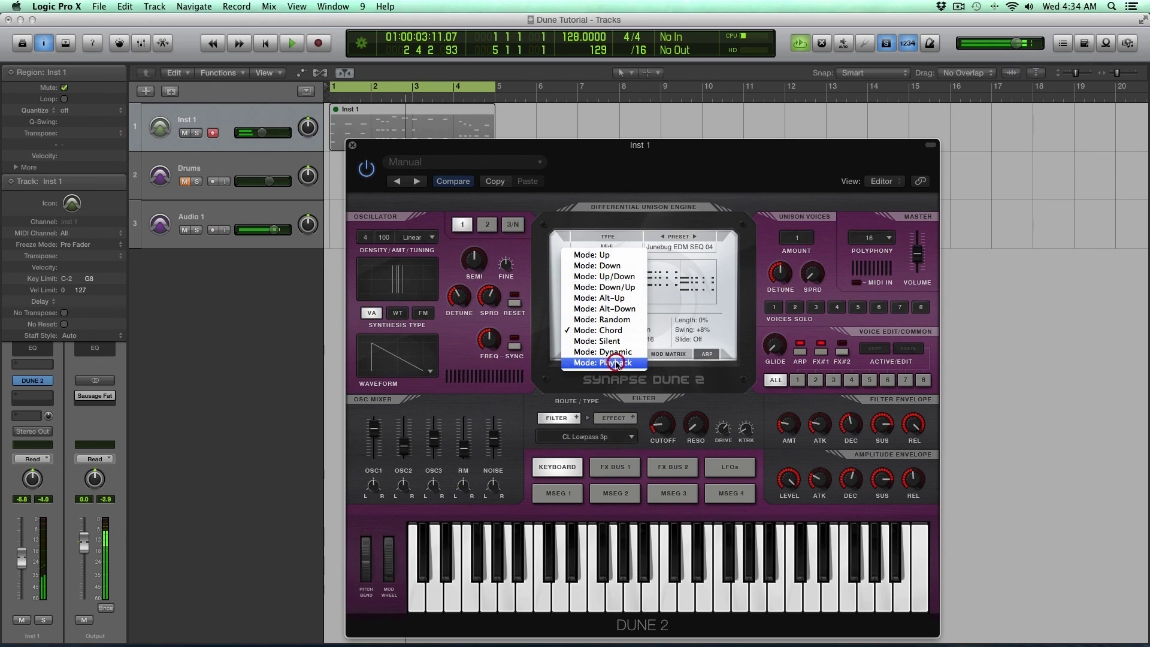
{"action": "left_click", "coordinate": [604, 362]}
Load the Pattern02 MIDI pattern into the arpeggiator and set its mode to Dynamic.
{"action": "left_click", "coordinate": [679, 247]}
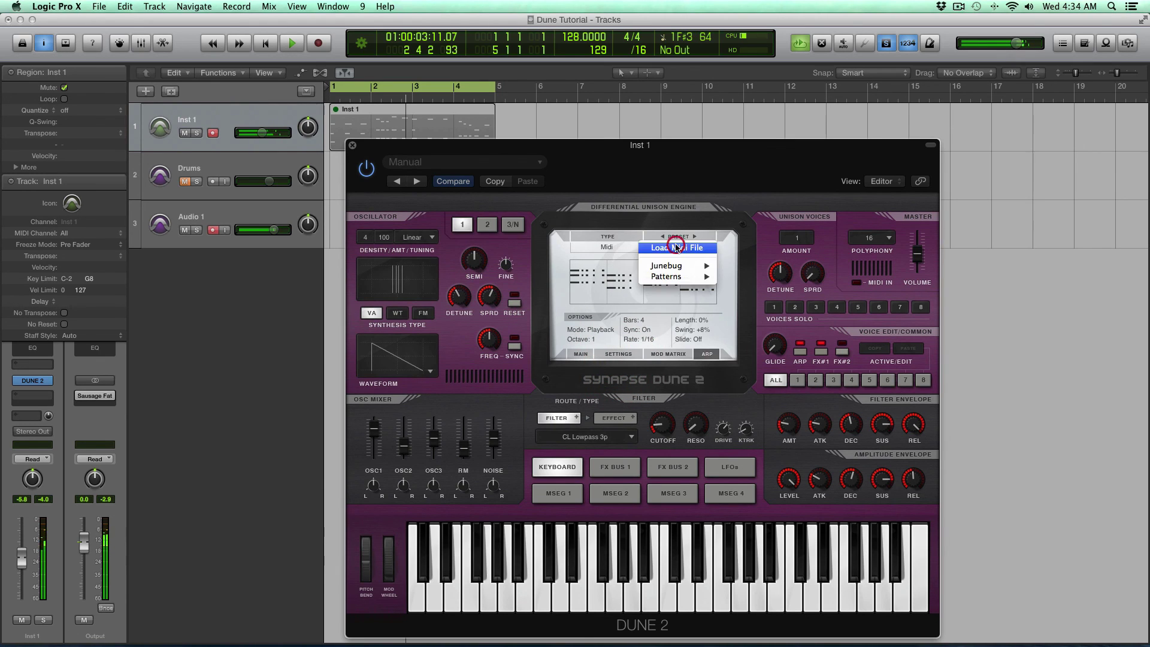
{"action": "mouse_move", "coordinate": [671, 266]}
{"action": "left_click", "coordinate": [772, 287]}
{"action": "left_click", "coordinate": [601, 333]}
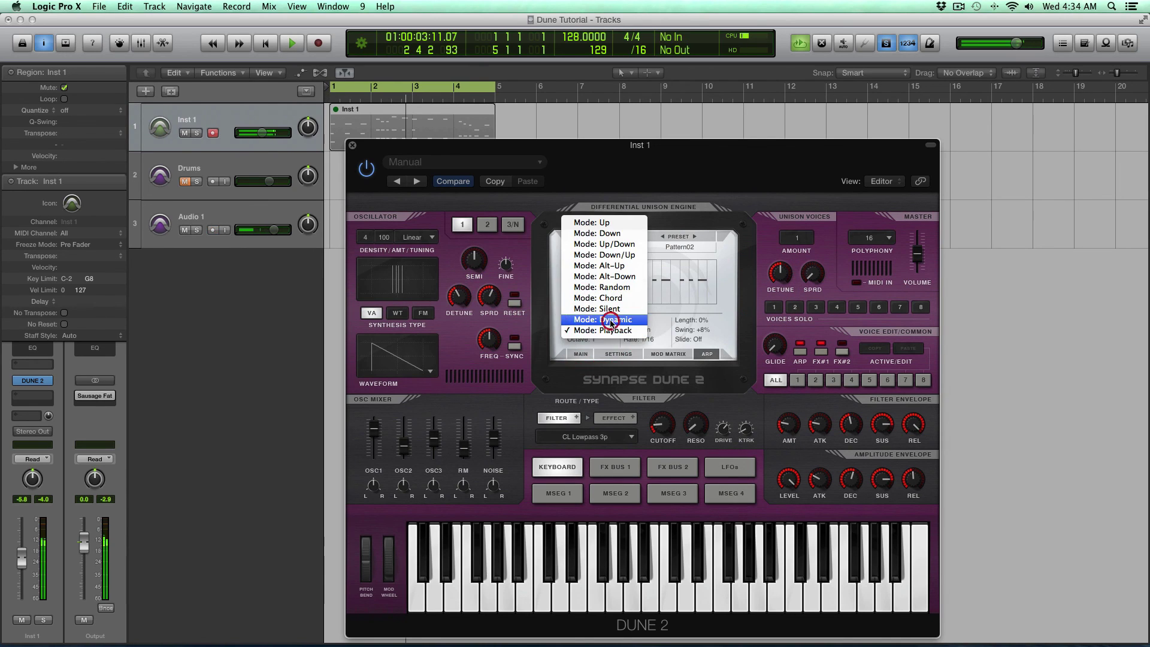
{"action": "left_click", "coordinate": [612, 324]}
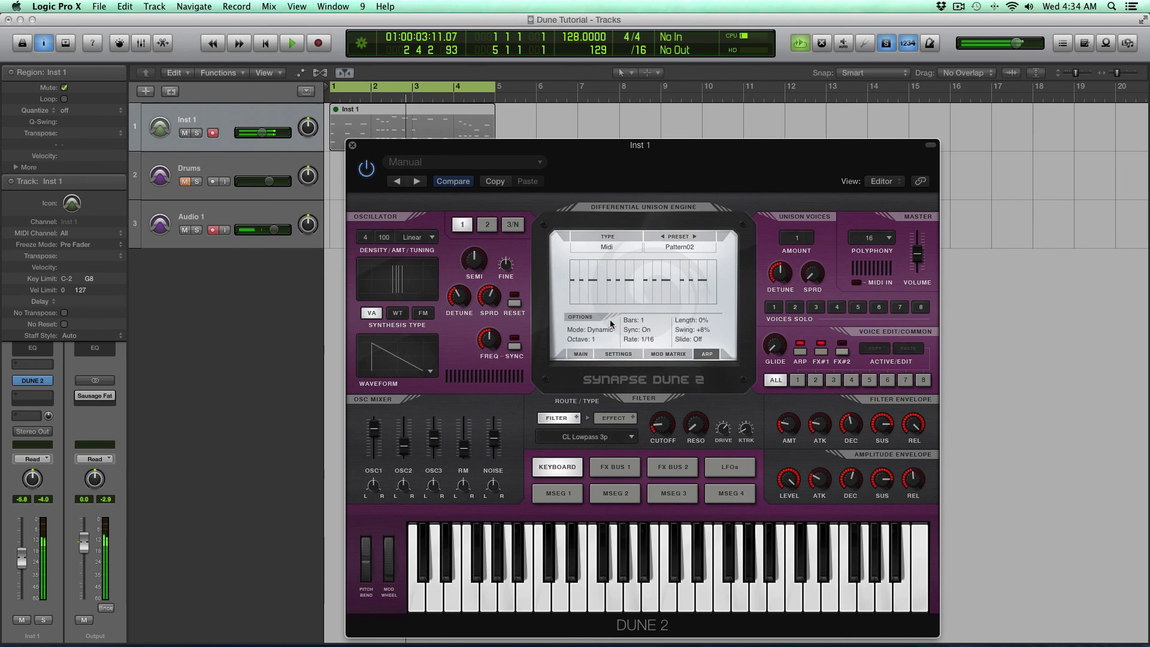